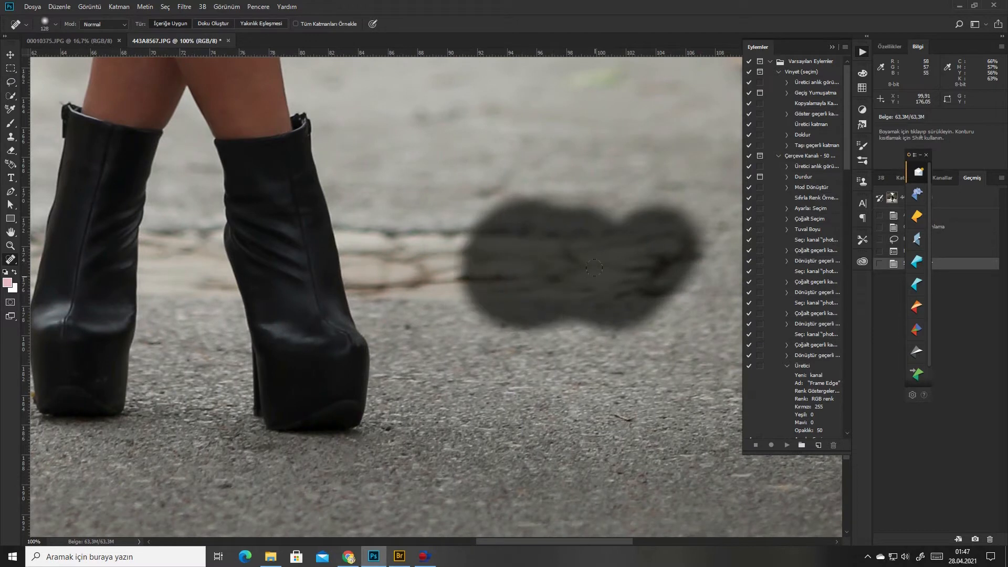
# - Paint out the pale cracked strip on the pavement beside the front boot with the Spot Healing Brush
pyautogui.rightClick(570, 279)
pyautogui.click(628, 300)
pyautogui.moveTo(488, 234)
pyautogui.mouseDown()
pyautogui.moveTo(420, 287)
pyautogui.moveTo(533, 286)
pyautogui.mouseUp()
pyautogui.rightClick(518, 248)
pyautogui.click(565, 270)
pyautogui.moveTo(398, 231)
pyautogui.mouseDown()
pyautogui.moveTo(357, 233)
pyautogui.moveTo(502, 264)
pyautogui.mouseUp()
# - Trace a pen path down the outer edge of the front boot, from the shaft to the toe
pyautogui.hotkey('ctrl', '+')
pyautogui.hotkey('ctrl', '+')
pyautogui.press('p')
pyautogui.moveTo(367, 187); pyautogui.dragTo(371, 208)
pyautogui.moveTo(311, 134); pyautogui.dragTo(306, 138)
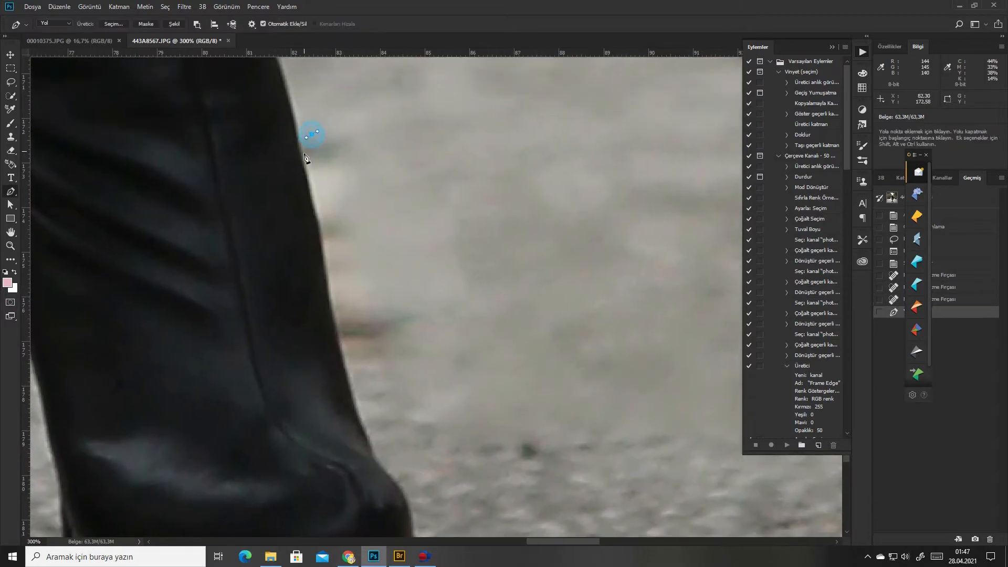
pyautogui.click(305, 158)
pyautogui.click(315, 214)
pyautogui.click(329, 293)
pyautogui.click(334, 331)
pyautogui.click(355, 414)
pyautogui.click(369, 452)
pyautogui.click(389, 476)
pyautogui.click(404, 490)
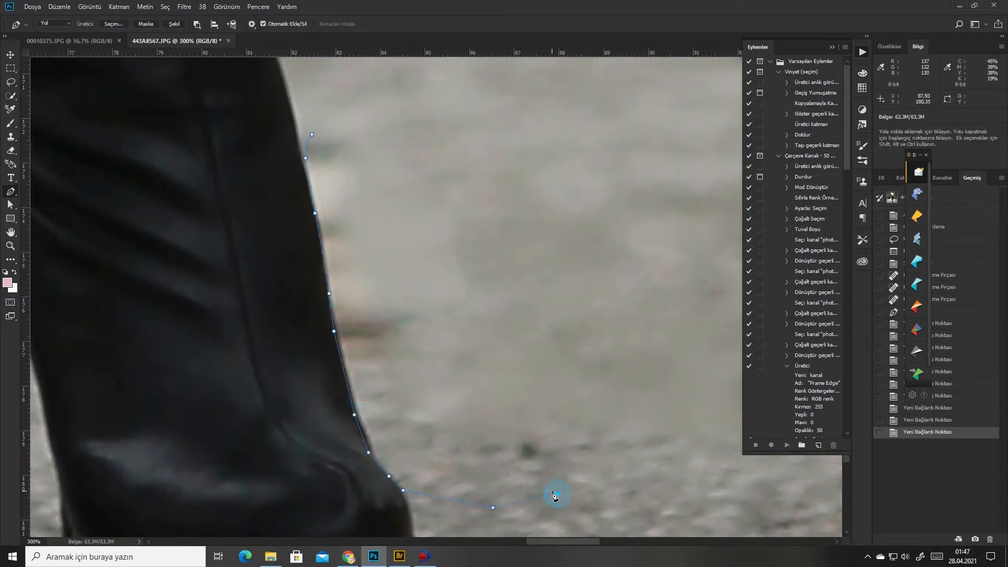
# - Extend the path around the pavement next to the front boot and convert it to a selection
pyautogui.hotkey('ctrl', '-')
pyautogui.hotkey('ctrl', '-')
pyautogui.click(657, 371)
pyautogui.click(601, 207)
pyautogui.click(511, 183)
pyautogui.click(469, 186)
pyautogui.click(437, 212)
pyautogui.hotkey('ctrl', 'Return')
pyautogui.hotkey('ctrl', '-')
pyautogui.hotkey('ctrl', '-')
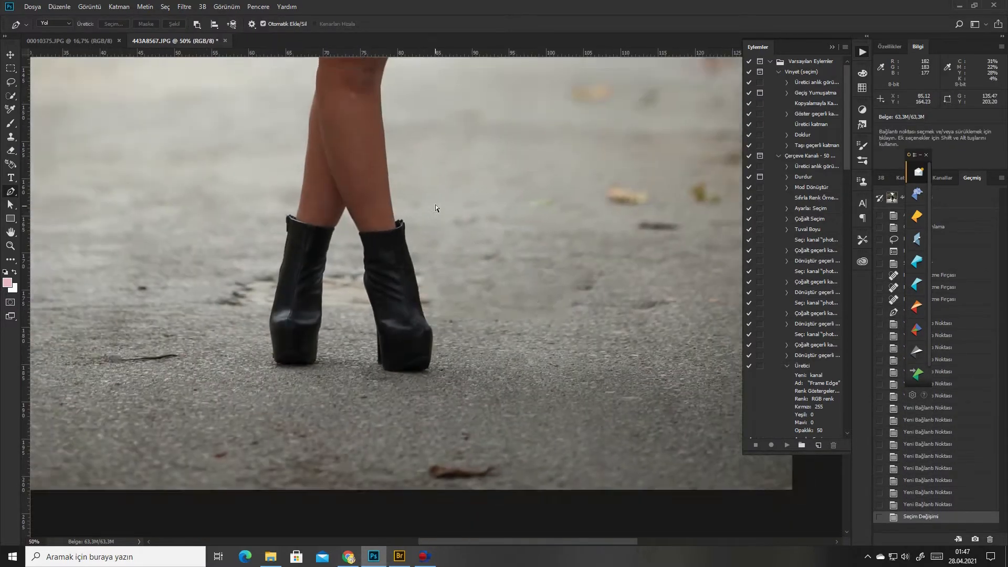
# - Set the Clone Stamp to 100% opacity with a 139 px brush and sample clean pavement beside the boot
pyautogui.hotkey('ctrl', '+')
pyautogui.hotkey('ctrl', '+')
pyautogui.write('s')
pyautogui.write('100')
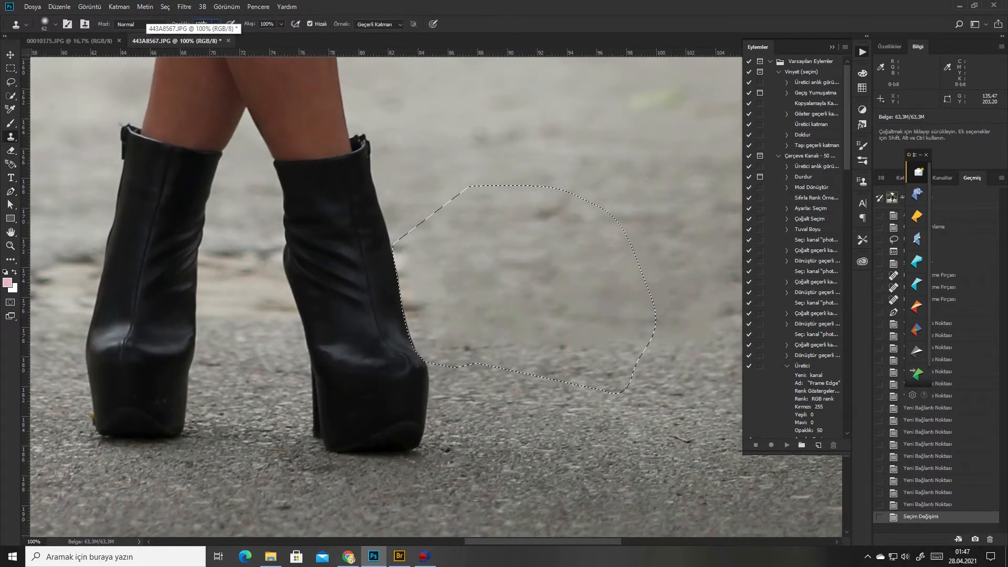
pyautogui.rightClick(547, 256)
pyautogui.moveTo(623, 280); pyautogui.dragTo(646, 280)
pyautogui.keyDown('alt'); pyautogui.click(466, 254); pyautogui.keyUp('alt')
pyautogui.click(389, 253)
pyautogui.click(395, 276)
pyautogui.hotkey('ctrl', 'alt', 'z')
pyautogui.hotkey('ctrl', 'alt', 'z')
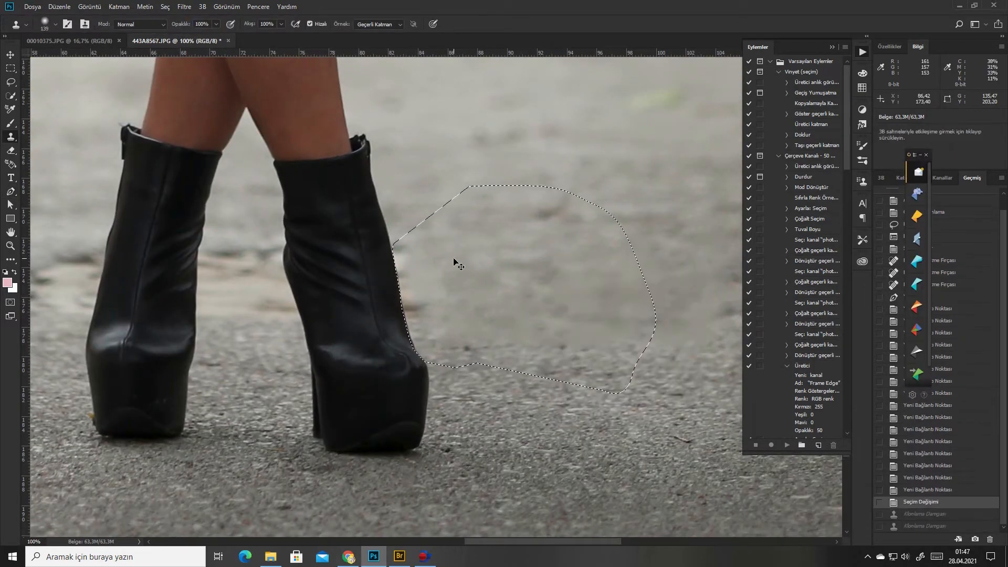
# - Invert the selection, clone clean pavement over the stain remnants along the boot's outer edge, and deselect
pyautogui.hotkey('ctrl', 'shift', 'i')
pyautogui.moveTo(399, 261)
pyautogui.mouseDown()
pyautogui.moveTo(428, 274)
pyautogui.moveTo(421, 326)
pyautogui.moveTo(508, 288)
pyautogui.mouseUp()
pyautogui.click(417, 329)
pyautogui.hotkey('ctrl', 'd')
# - Draw a pen path up the front boot's inner edge and across the gap to the other boot
pyautogui.hotkey('ctrl', '+')
pyautogui.moveTo(357, 245); pyautogui.dragTo(480, 275)
pyautogui.hotkey('ctrl', '+')
pyautogui.press('p')
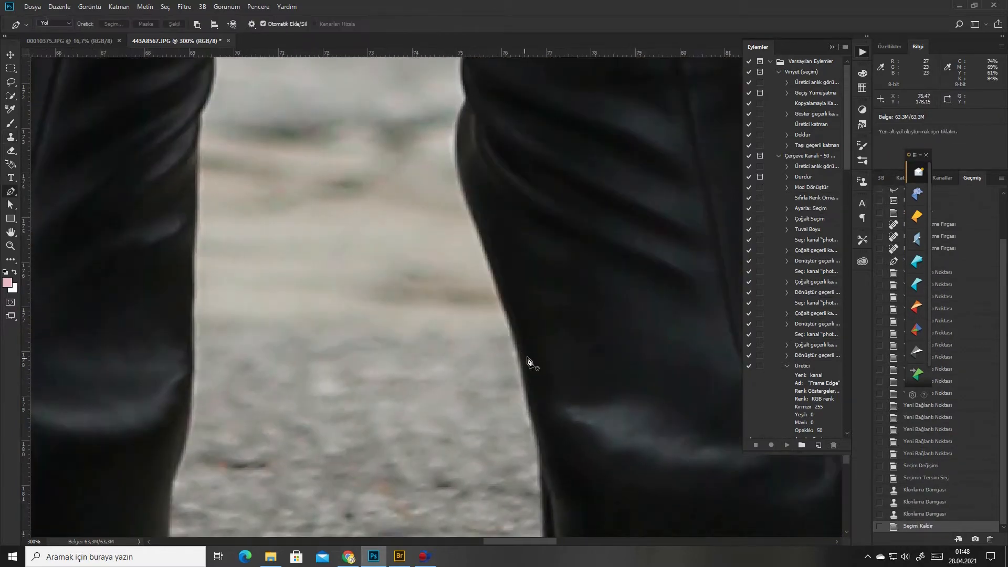
pyautogui.click(514, 343)
pyautogui.moveTo(458, 165); pyautogui.dragTo(459, 140)
pyautogui.moveTo(471, 102)
pyautogui.mouseDown()
pyautogui.moveTo(454, 86)
pyautogui.moveTo(475, 171)
pyautogui.mouseUp()
pyautogui.moveTo(445, 146); pyautogui.dragTo(423, 135)
pyautogui.moveTo(385, 136); pyautogui.dragTo(343, 143)
pyautogui.moveTo(286, 153); pyautogui.dragTo(269, 165)
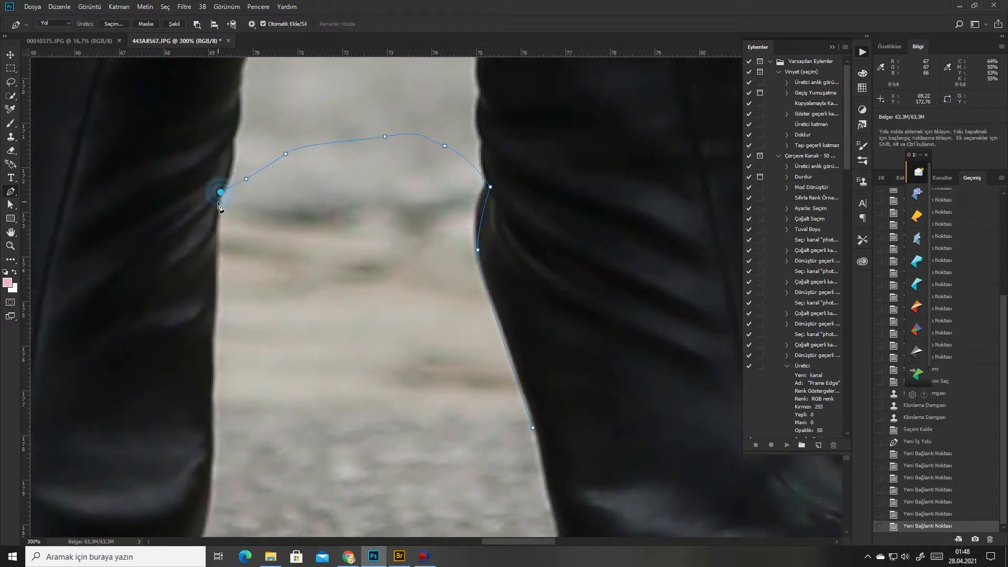
# - Continue the path down the other boot's inner edge, loop it under the pale patch, and convert it to a selection
pyautogui.click(217, 203)
pyautogui.click(213, 221)
pyautogui.moveTo(217, 285); pyautogui.dragTo(232, 169)
pyautogui.moveTo(406, 460); pyautogui.dragTo(404, 463)
pyautogui.click(418, 463)
pyautogui.hotkey('ctrl', 'Return')
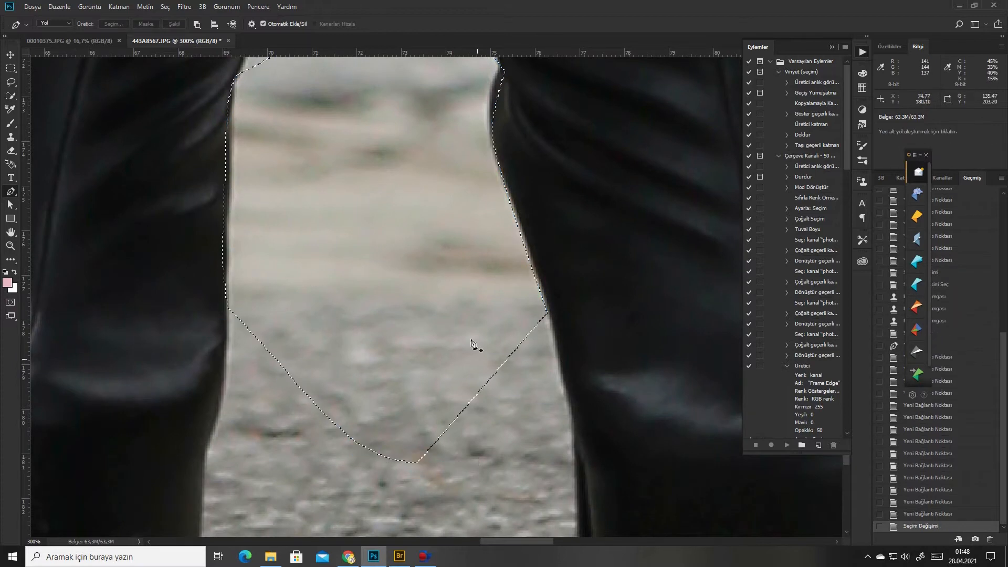
# - Set the Clone Stamp brush to 102 px, sample the pavement between the boots, and clone it over the pale patch
pyautogui.press('s')
pyautogui.rightClick(419, 336)
pyautogui.click(508, 359)
pyautogui.keyDown('alt'); pyautogui.click(387, 329); pyautogui.keyUp('alt')
pyautogui.moveTo(420, 276); pyautogui.dragTo(395, 279)
pyautogui.hotkey('ctrl', '-')
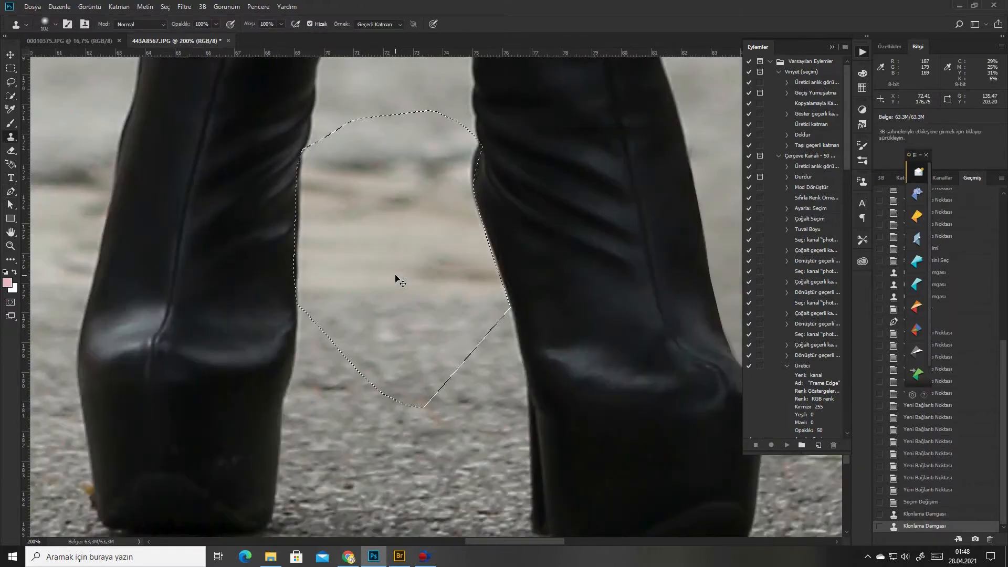
# - Invert the selection and clone grey pavement over the lower part of the pale patch between the boots
pyautogui.hotkey('ctrl', 'shift', 'i')
pyautogui.click(411, 294)
pyautogui.click(360, 292)
pyautogui.click(321, 256)
pyautogui.click(457, 292)
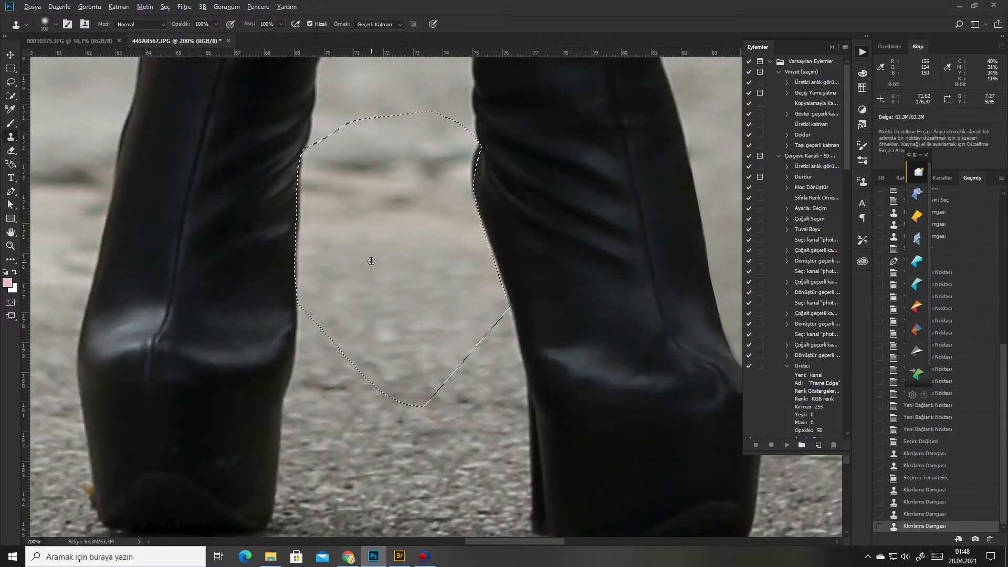
pyautogui.click(444, 252)
pyautogui.click(487, 292)
pyautogui.click(363, 234)
# - Resample clean pavement, clone it over the upper part of the gap between the boots, and deselect
pyautogui.keyDown('alt'); pyautogui.click(373, 259); pyautogui.keyUp('alt')
pyautogui.click(326, 203)
pyautogui.keyDown('alt'); pyautogui.click(396, 240); pyautogui.keyUp('alt')
pyautogui.click(419, 215)
pyautogui.click(430, 178)
pyautogui.click(443, 186)
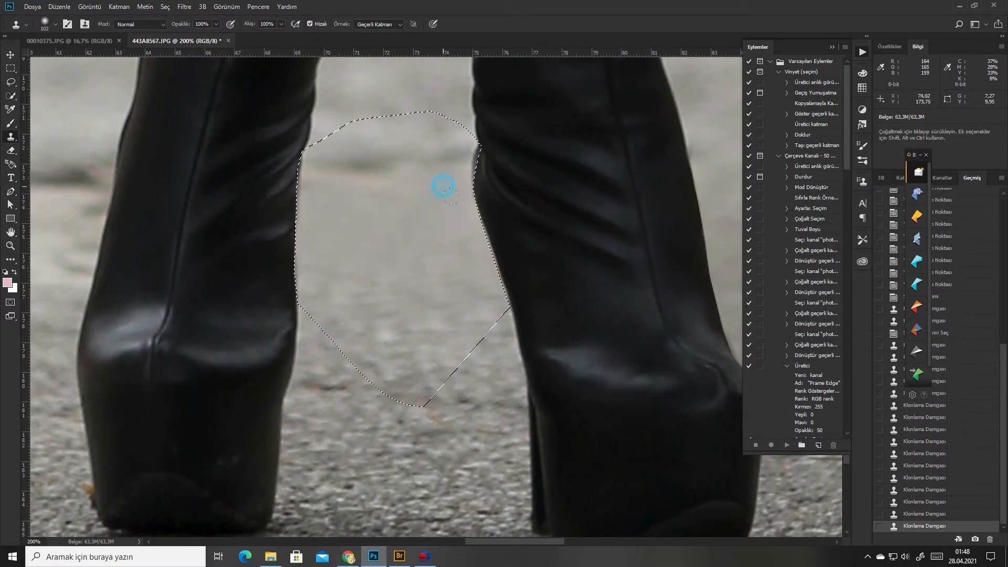
pyautogui.click(393, 164)
pyautogui.click(363, 165)
pyautogui.click(336, 163)
pyautogui.click(448, 163)
pyautogui.hotkey('ctrl', 'd')
# - Draw a pen path along the rear boot's outer edge and around the cracked pavement beside it, and convert it to a selection
pyautogui.moveTo(250, 243); pyautogui.dragTo(371, 270)
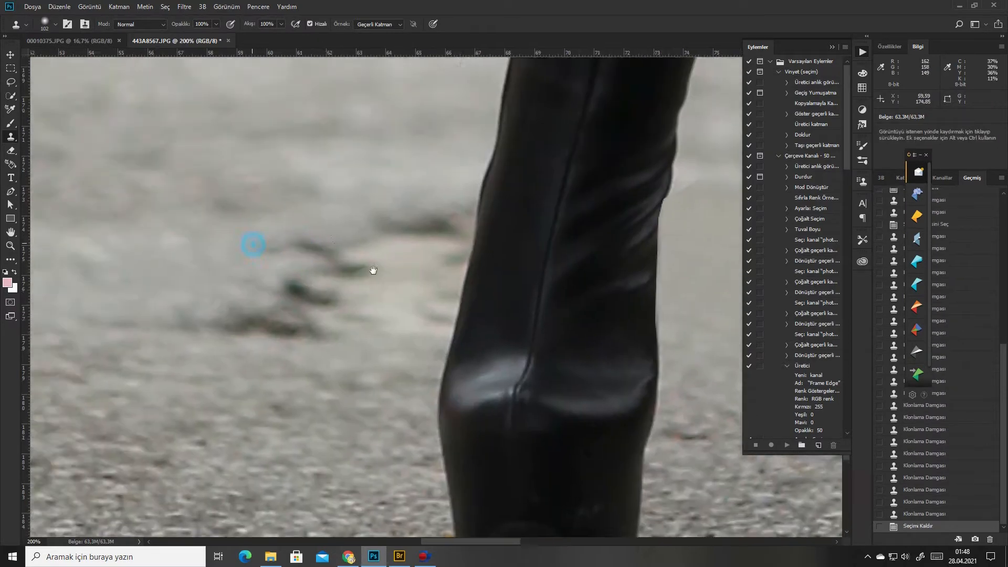
pyautogui.press('p')
pyautogui.click(473, 169)
pyautogui.click(483, 193)
pyautogui.click(477, 233)
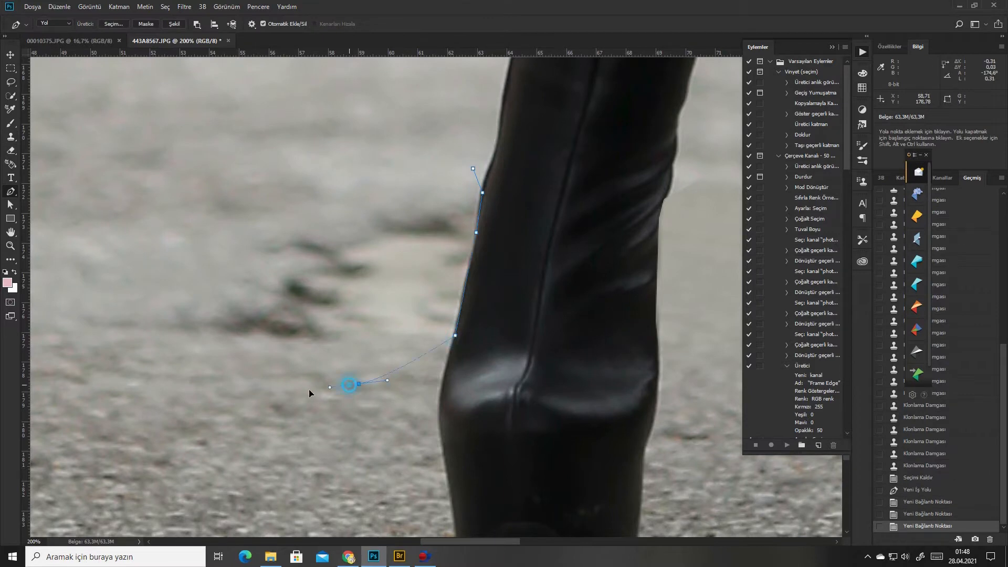
pyautogui.moveTo(309, 390); pyautogui.dragTo(302, 391)
pyautogui.moveTo(224, 394); pyautogui.dragTo(181, 388)
pyautogui.moveTo(107, 343); pyautogui.dragTo(101, 315)
pyautogui.moveTo(112, 246); pyautogui.dragTo(134, 225)
pyautogui.moveTo(250, 154); pyautogui.dragTo(284, 150)
pyautogui.click(376, 143)
pyautogui.hotkey('ctrl', 'Return')
# - Invert the selection, clone clean pavement over the dark cracks and pale patch beside the rear boot, and deselect
pyautogui.press('s')
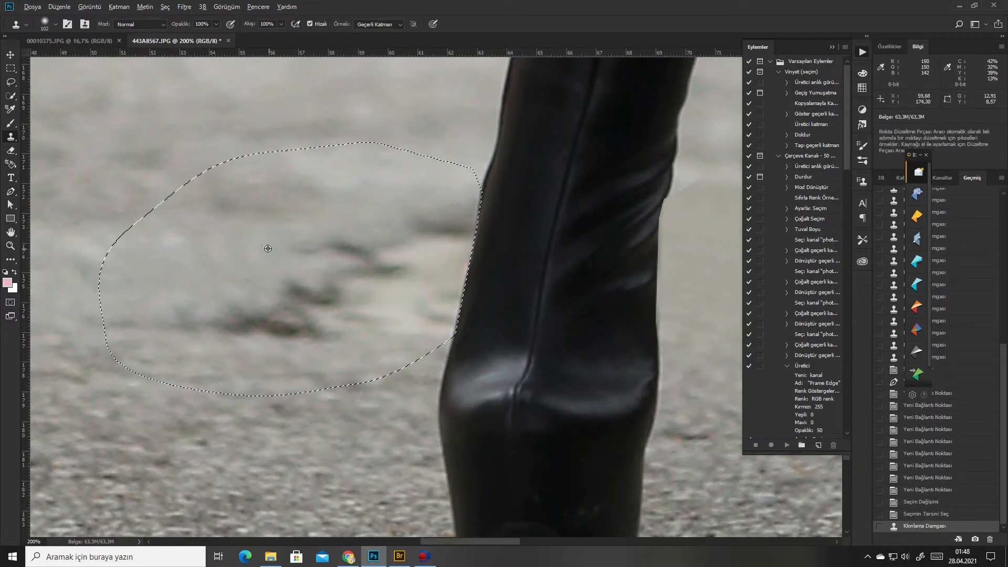
pyautogui.keyDown('alt'); pyautogui.click(268, 249); pyautogui.keyUp('alt')
pyautogui.click(401, 258)
pyautogui.click(371, 282)
pyautogui.click(431, 310)
pyautogui.moveTo(386, 335); pyautogui.dragTo(295, 318)
pyautogui.click(397, 340)
pyautogui.click(302, 315)
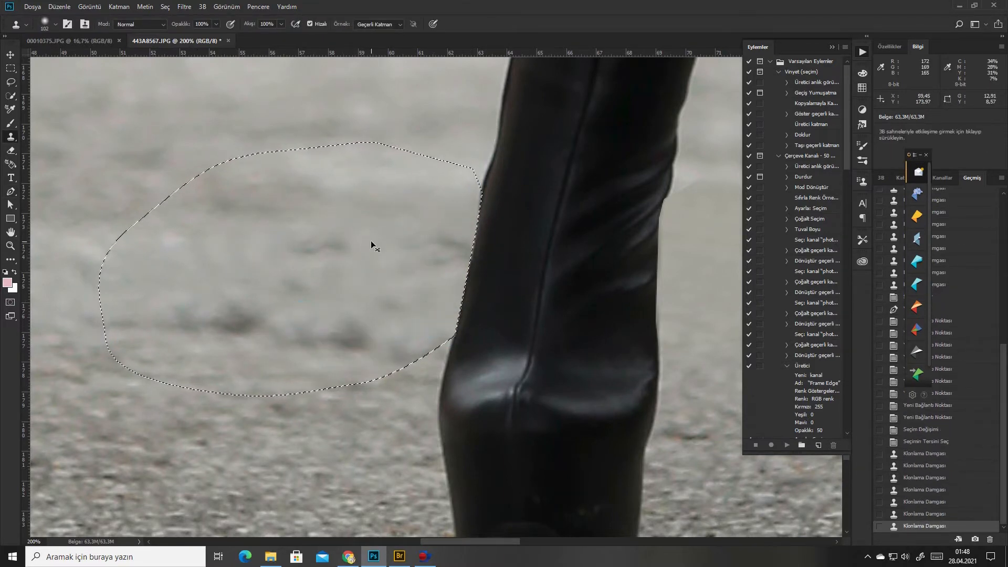
pyautogui.hotkey('ctrl', 'd')
# - Remove the dark twig beside the boots and the fallen leaf in the foreground with the Spot Healing Brush
pyautogui.hotkey('ctrl', '-')
pyautogui.hotkey('ctrl', '-')
pyautogui.press('j')
pyautogui.moveTo(315, 386); pyautogui.dragTo(184, 389)
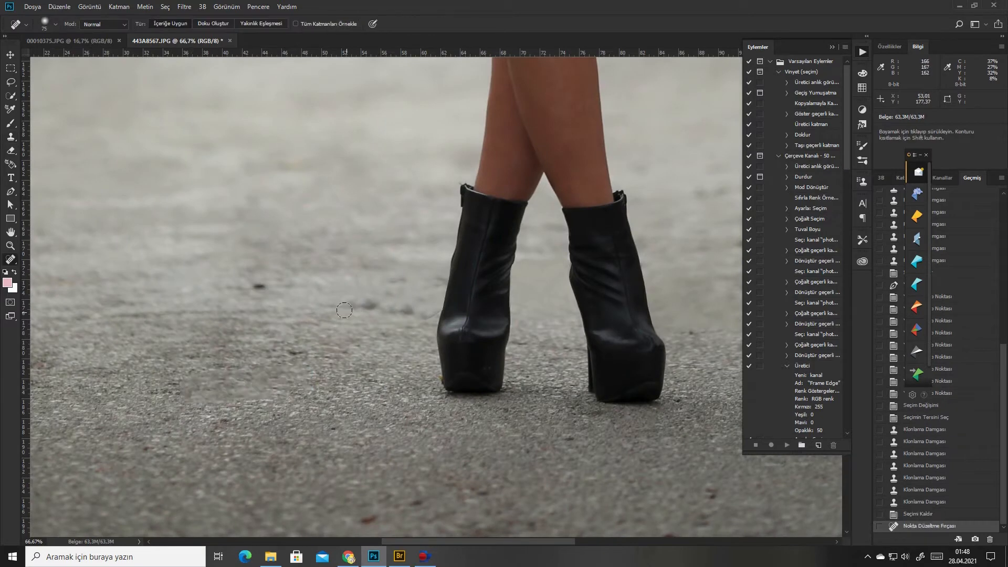
pyautogui.hotkey('ctrl', '-')
pyautogui.moveTo(736, 299)
pyautogui.mouseDown()
pyautogui.moveTo(574, 225)
pyautogui.moveTo(525, 286)
pyautogui.mouseUp()
pyautogui.moveTo(432, 463); pyautogui.dragTo(364, 467)
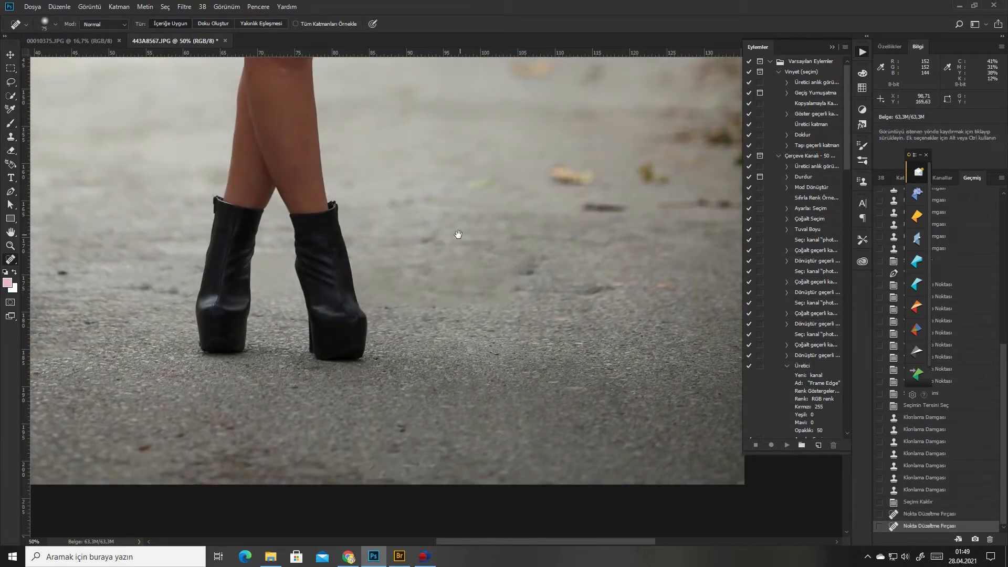
# - Heal away the yellow leaves and dark marks on the road to the right of the legs
pyautogui.moveTo(459, 235); pyautogui.dragTo(511, 358)
pyautogui.moveTo(649, 295); pyautogui.dragTo(602, 295)
pyautogui.moveTo(682, 332); pyautogui.dragTo(637, 331)
pyautogui.moveTo(555, 303); pyautogui.dragTo(516, 302)
pyautogui.moveTo(731, 300); pyautogui.dragTo(695, 288)
# - Select the woman's face, neck and both hands with the Quick Selection tool
pyautogui.hotkey('ctrl', '-')
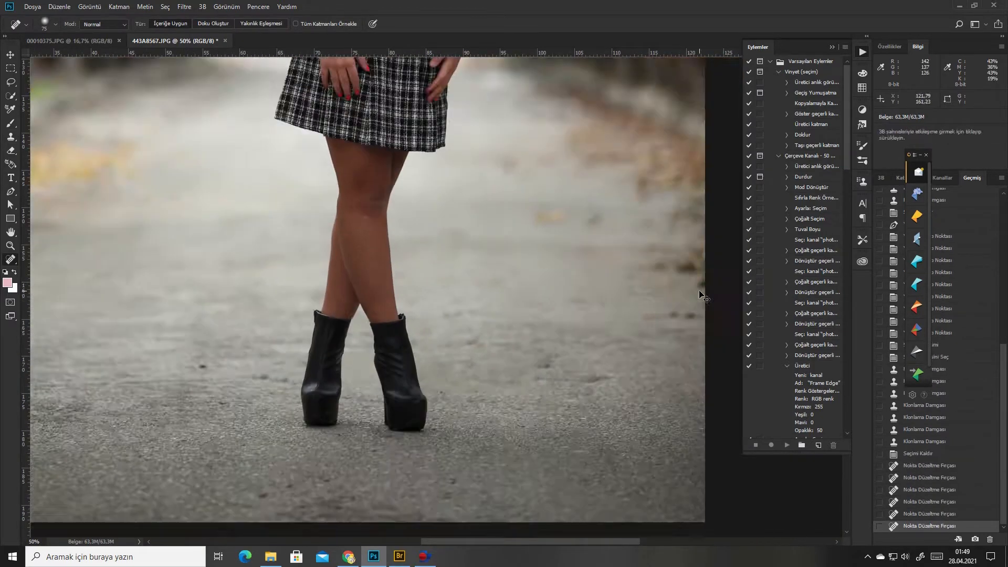
pyautogui.hotkey('ctrl', '-')
pyautogui.moveTo(513, 207); pyautogui.dragTo(504, 310)
pyautogui.hotkey('ctrl', '+')
pyautogui.hotkey('ctrl', '+')
pyautogui.moveTo(444, 283)
pyautogui.mouseDown()
pyautogui.moveTo(499, 365)
pyautogui.moveTo(513, 358)
pyautogui.mouseUp()
pyautogui.press('w')
pyautogui.moveTo(444, 299); pyautogui.dragTo(446, 310)
pyautogui.moveTo(487, 415); pyautogui.dragTo(457, 302)
pyautogui.hotkey('ctrl', '-')
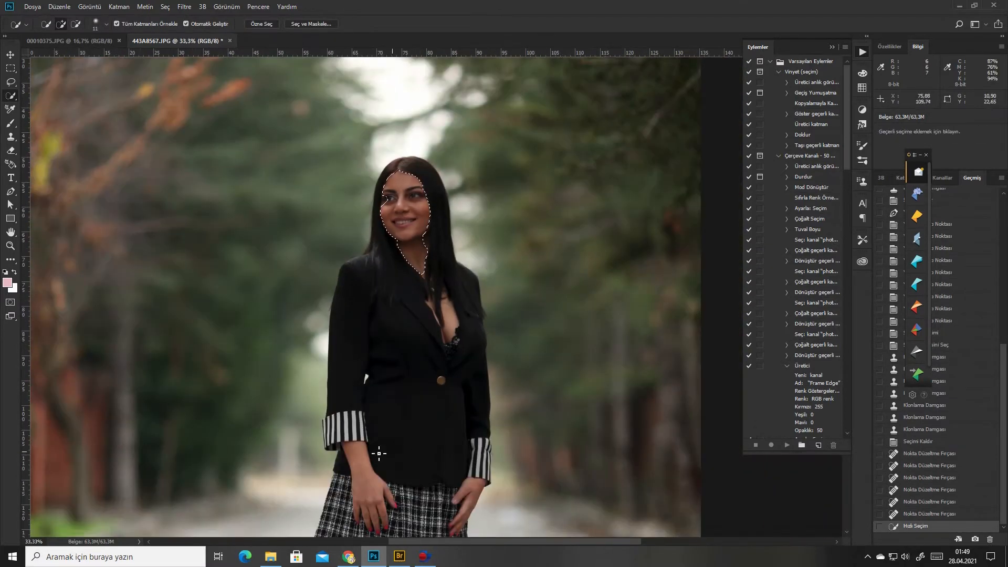
pyautogui.click(477, 491)
pyautogui.click(477, 491)
# - Feather the skin selection, brighten it using Levels with midtones 1.43 and white input 243, and deselect
pyautogui.hotkey('shift', 'F6')
pyautogui.press('Return')
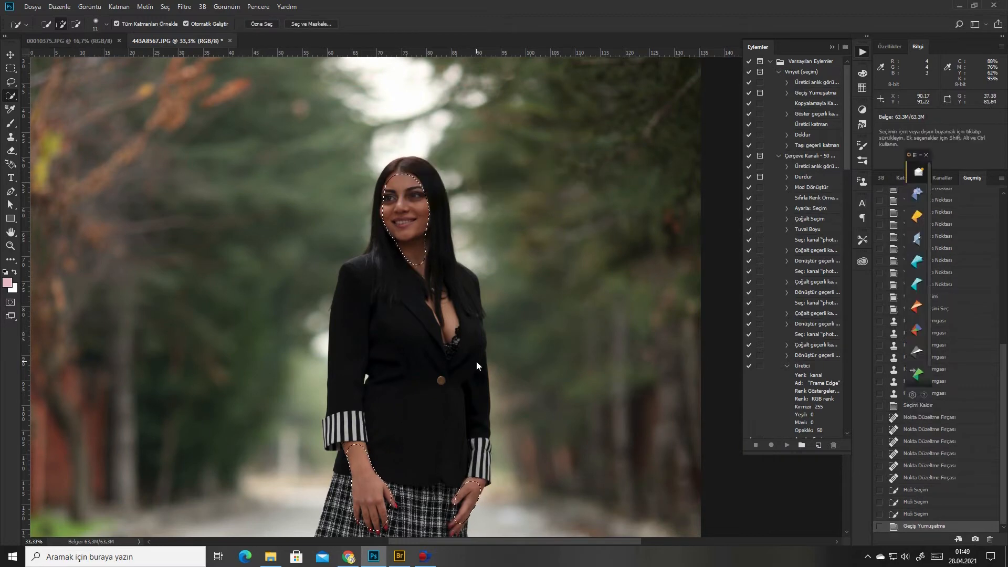
pyautogui.hotkey('ctrl', 'l')
pyautogui.moveTo(785, 443); pyautogui.dragTo(781, 443)
pyautogui.moveTo(717, 442); pyautogui.dragTo(701, 445)
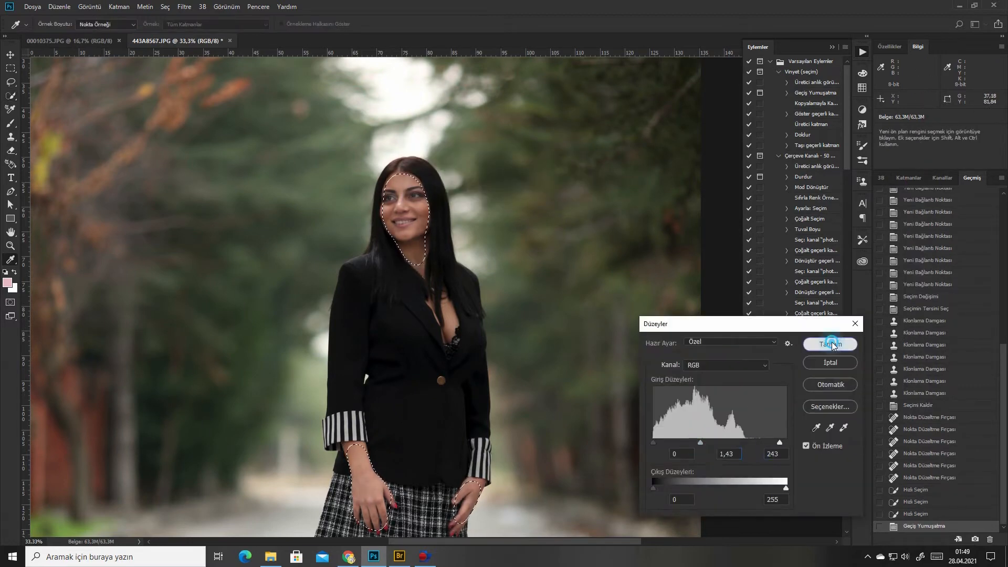
pyautogui.click(831, 346)
pyautogui.hotkey('ctrl', 'd')
# - Set up the Clone Stamp for retouching the face with 35% opacity and a 59 px brush
pyautogui.hotkey('ctrl', '+')
pyautogui.hotkey('ctrl', '+')
pyautogui.hotkey('ctrl', '+')
pyautogui.hotkey('ctrl', '+')
pyautogui.hotkey('ctrl', '+')
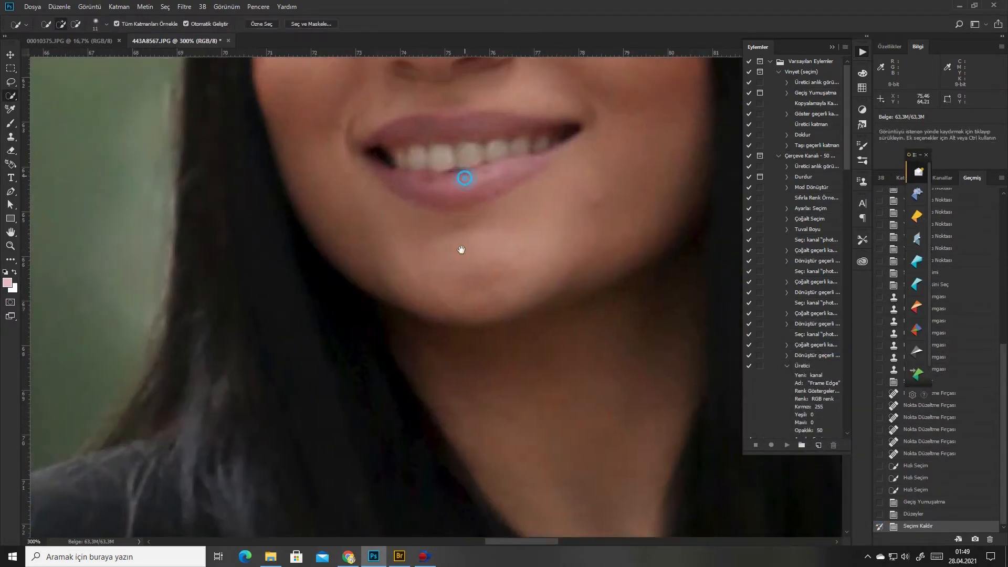
pyautogui.scroll(5, 463, 247)
pyautogui.press('s')
pyautogui.moveTo(208, 25); pyautogui.dragTo(152, 25)
pyautogui.write('35')
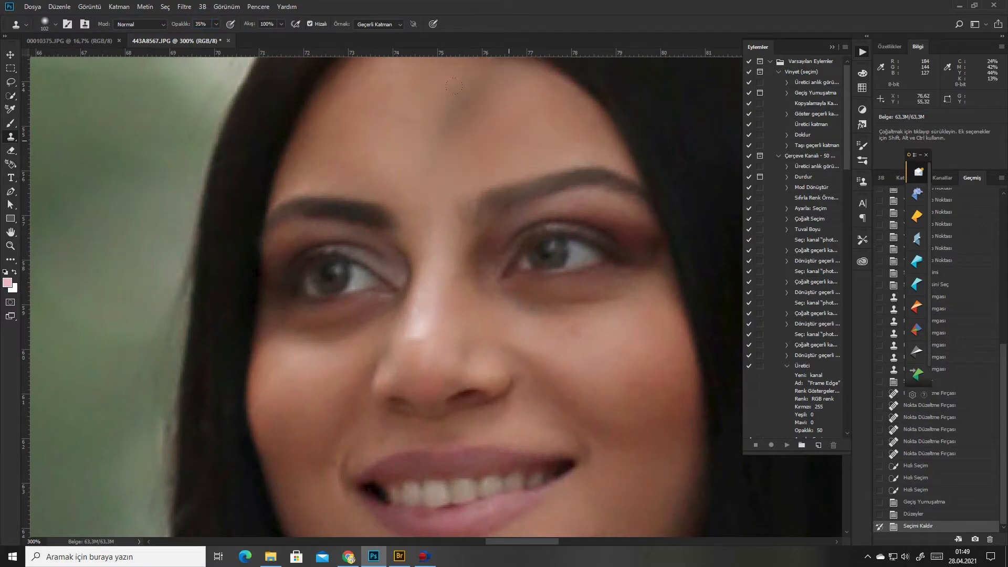
pyautogui.rightClick(479, 139)
pyautogui.click(547, 164)
# - Smooth the skin tones across the woman's forehead and between her eyebrows with the Clone Stamp
pyautogui.click(396, 126)
pyautogui.click(345, 151)
pyautogui.click(322, 171)
pyautogui.click(416, 94)
pyautogui.click(470, 120)
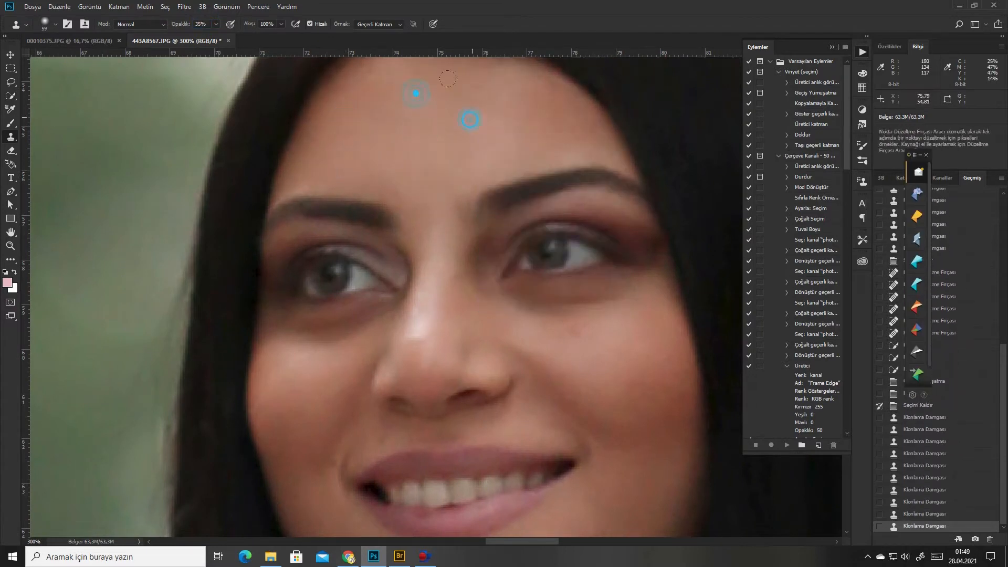
pyautogui.click(546, 105)
pyautogui.click(563, 141)
pyautogui.click(424, 190)
pyautogui.click(453, 207)
pyautogui.scroll(3, 435, 212)
pyautogui.click(433, 133)
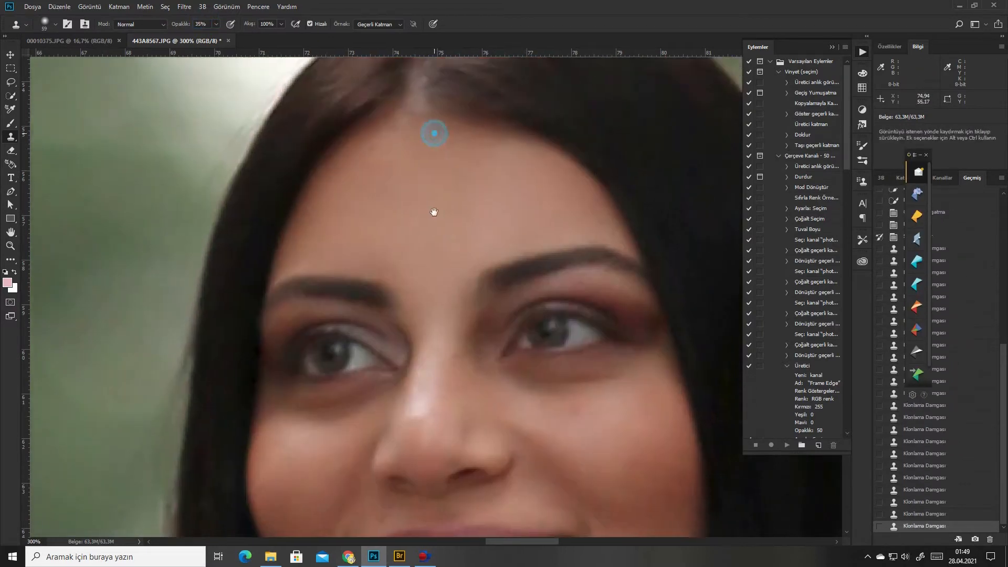
pyautogui.click(436, 171)
pyautogui.click(454, 152)
# - Even out the skin on both cheeks and the chin with the Clone Stamp
pyautogui.scroll(-6, 426, 158)
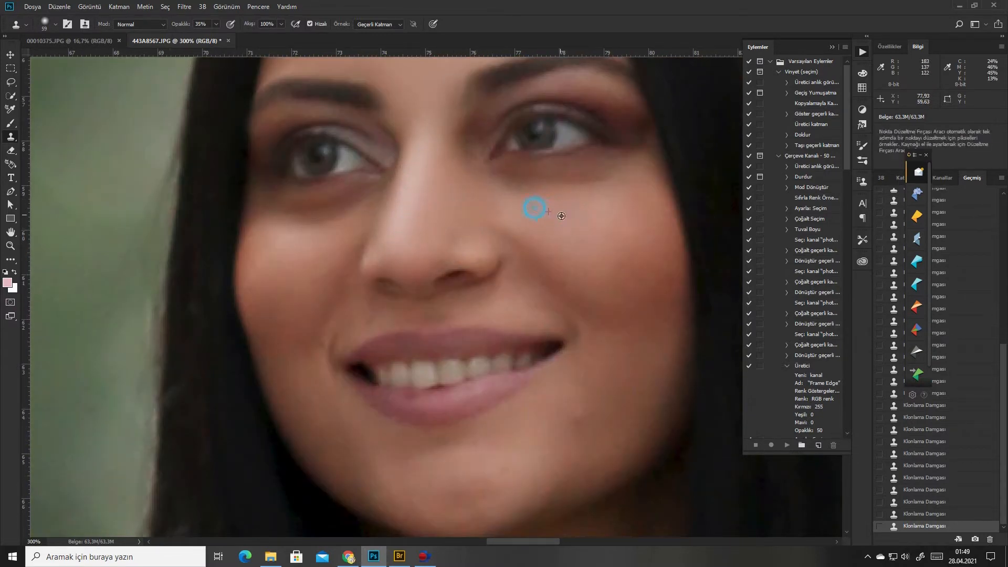
pyautogui.click(323, 182)
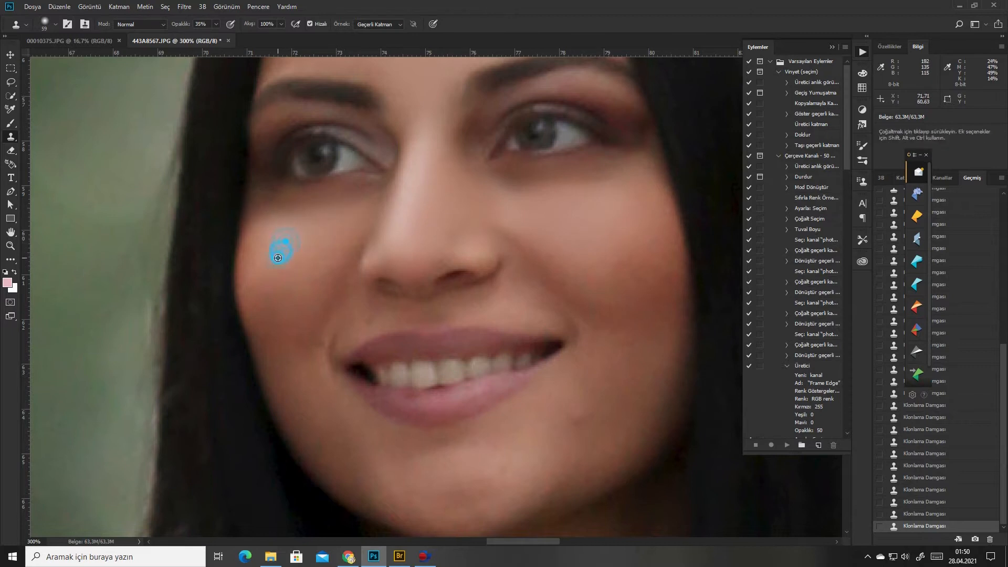
pyautogui.moveTo(490, 330); pyautogui.dragTo(474, 246)
pyautogui.click(561, 335)
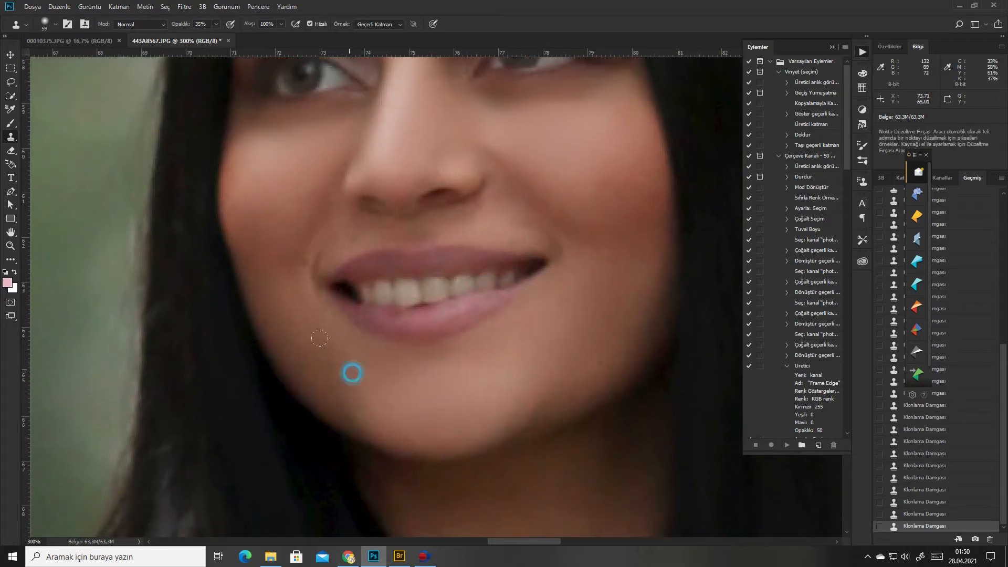
# - Reduce the Clone Stamp brush to 32 px and smooth the skin above the upper lip, at the mouth corner and on the cheek
pyautogui.rightClick(503, 275)
pyautogui.click(567, 301)
pyautogui.click(477, 214)
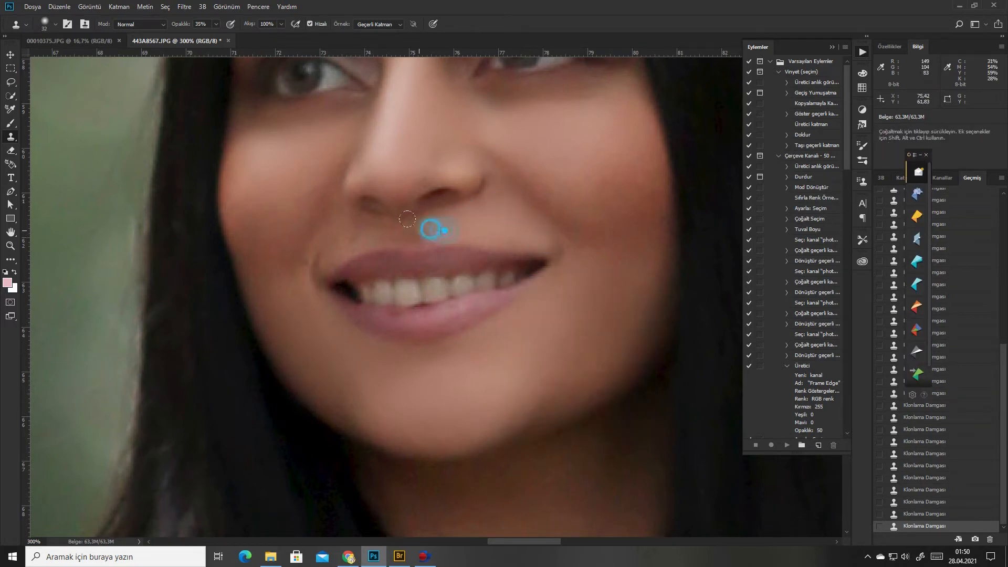
pyautogui.keyDown('alt'); pyautogui.click(345, 244); pyautogui.keyUp('alt')
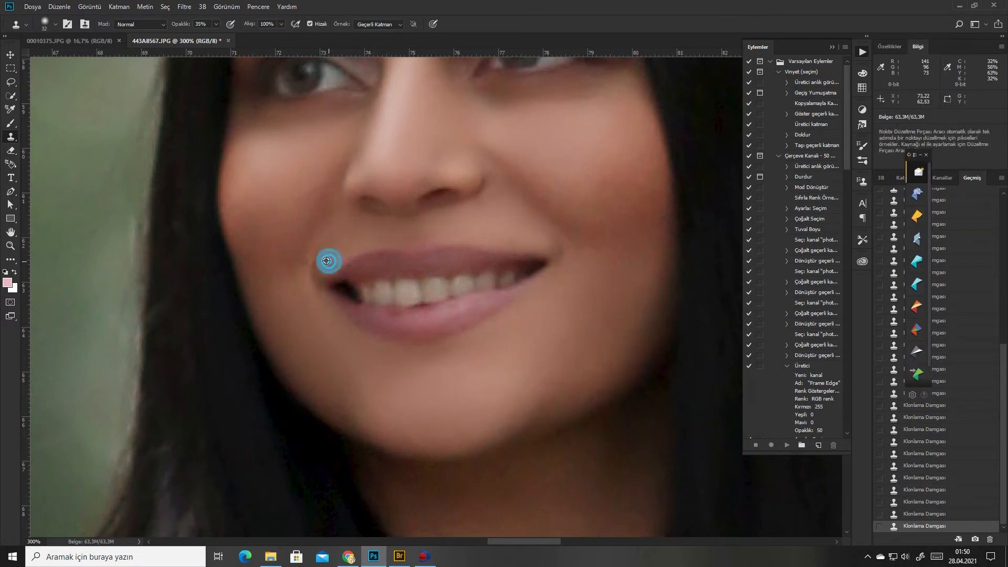
pyautogui.moveTo(267, 220); pyautogui.dragTo(261, 265)
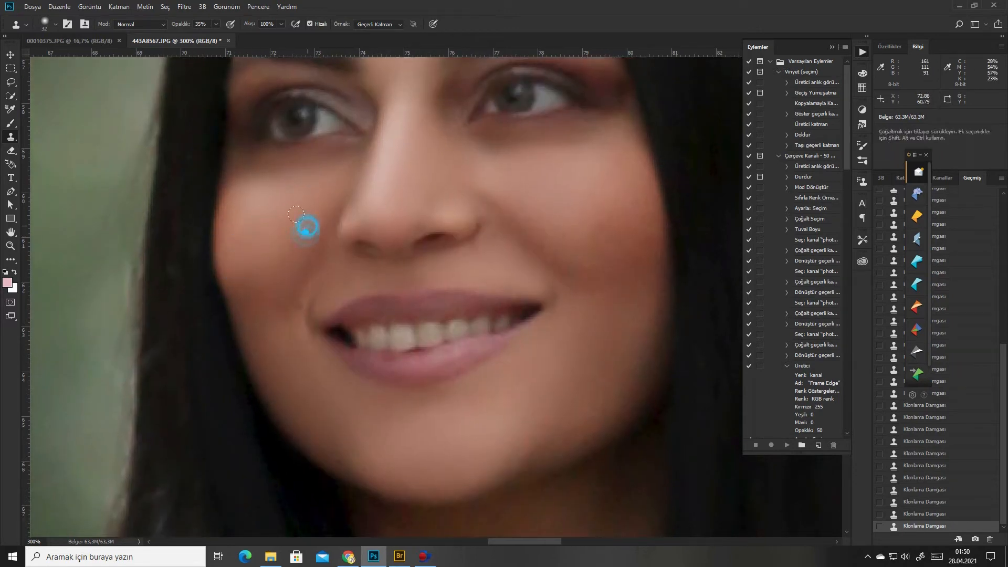
# - Select the woman's bare legs between the skirt and boots with the Quick Selection tool
pyautogui.hotkey('ctrl', '-')
pyautogui.hotkey('ctrl', '-')
pyautogui.moveTo(356, 157); pyautogui.dragTo(354, 210)
pyautogui.hotkey('ctrl', '+')
pyautogui.hotkey('ctrl', '-')
pyautogui.hotkey('ctrl', '-')
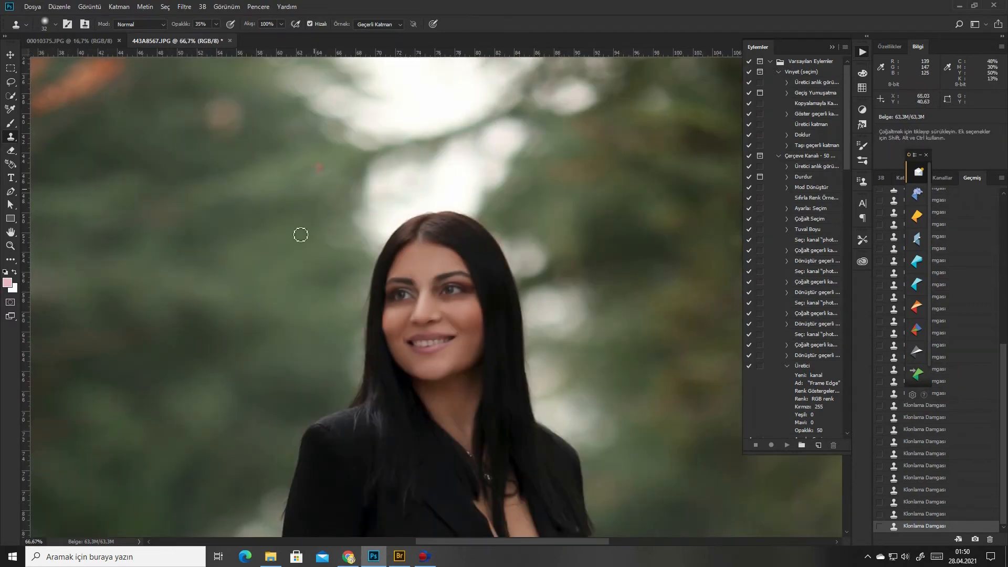
pyautogui.scroll(-4, 365, 239)
pyautogui.moveTo(425, 314); pyautogui.dragTo(446, 243)
pyautogui.scroll(1, 446, 244)
pyautogui.moveTo(423, 357); pyautogui.dragTo(399, 216)
pyautogui.press('w')
pyautogui.moveTo(384, 287); pyautogui.dragTo(393, 355)
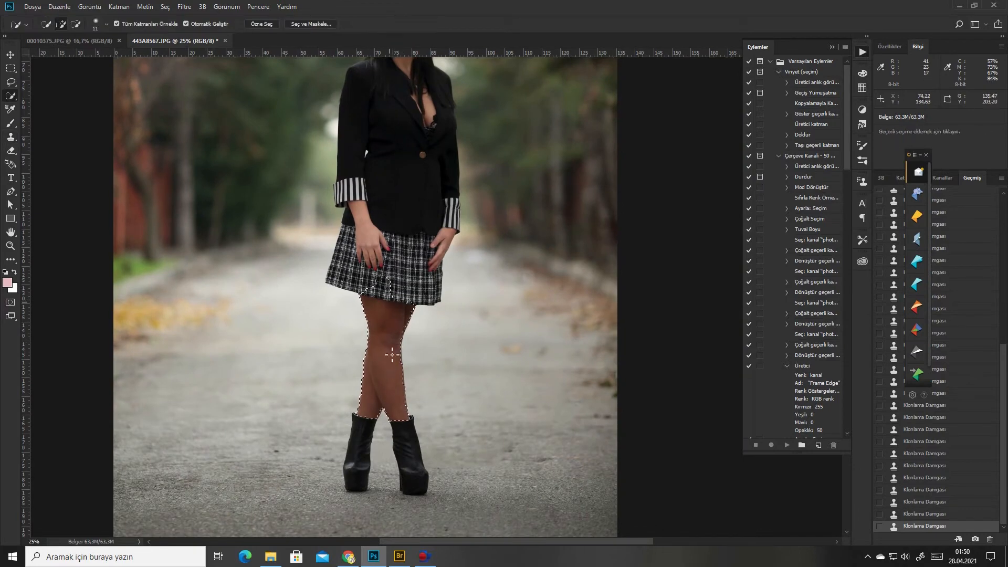
# - Feather the leg selection, brighten it using Levels with white input 226 and lighter midtones, and deselect
pyautogui.hotkey('shift', 'F6')
pyautogui.press('Return')
pyautogui.hotkey('ctrl', 'l')
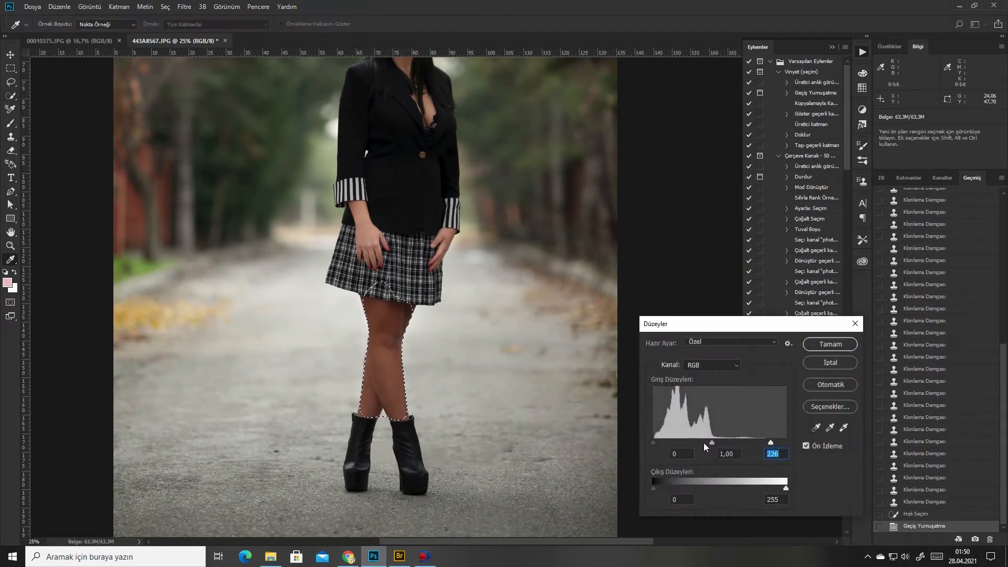
pyautogui.moveTo(711, 443); pyautogui.dragTo(689, 445)
pyautogui.press('Return')
pyautogui.hotkey('ctrl', 'd')
# - Apply the Camera Raw filter to the whole photo with exposure +0.35, contrast +14 and temperature +7
pyautogui.scroll(-3, 556, 270)
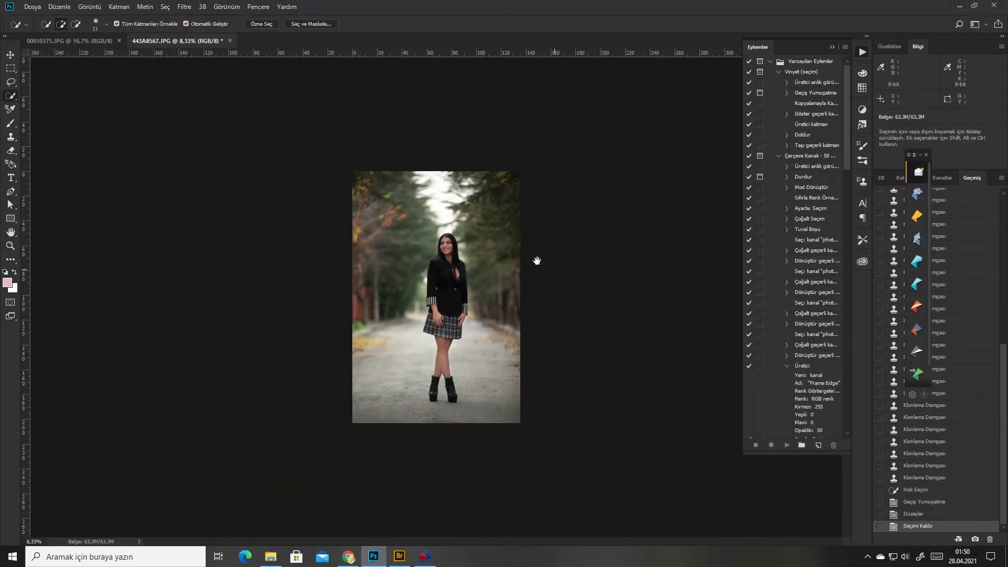
pyautogui.scroll(1, 517, 252)
pyautogui.click(185, 7)
pyautogui.click(215, 69)
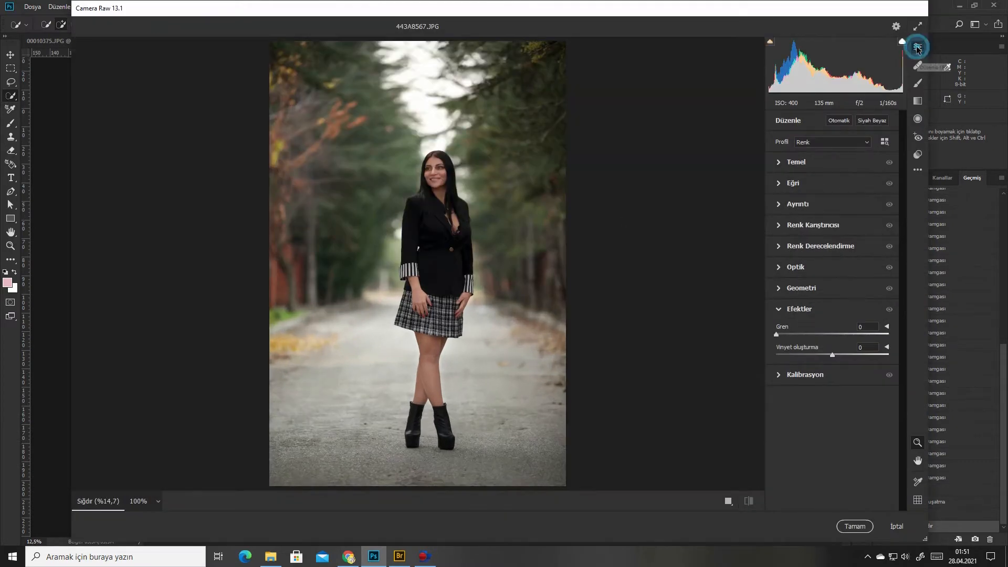
pyautogui.click(796, 162)
pyautogui.moveTo(832, 245); pyautogui.dragTo(836, 246)
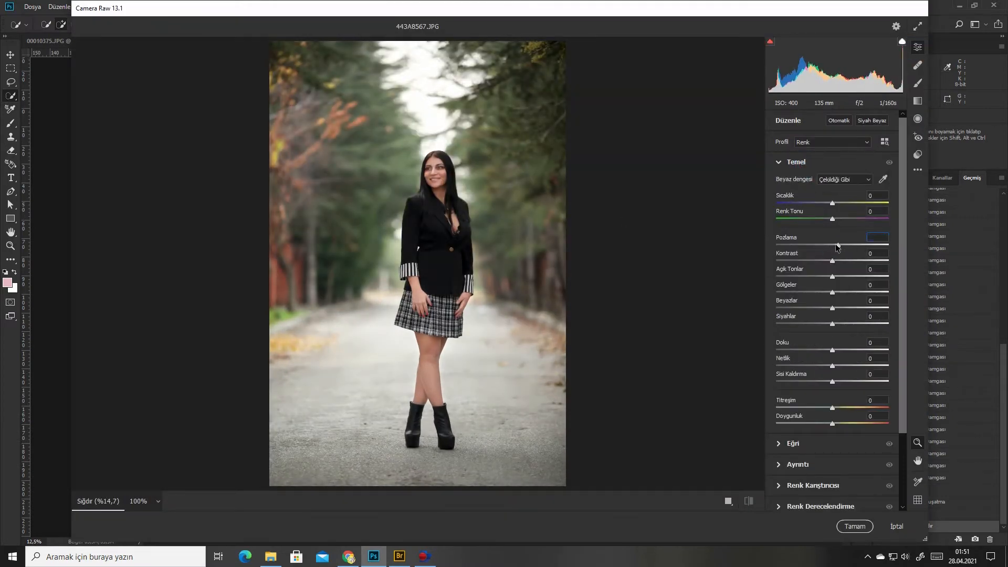
pyautogui.moveTo(832, 204); pyautogui.dragTo(836, 204)
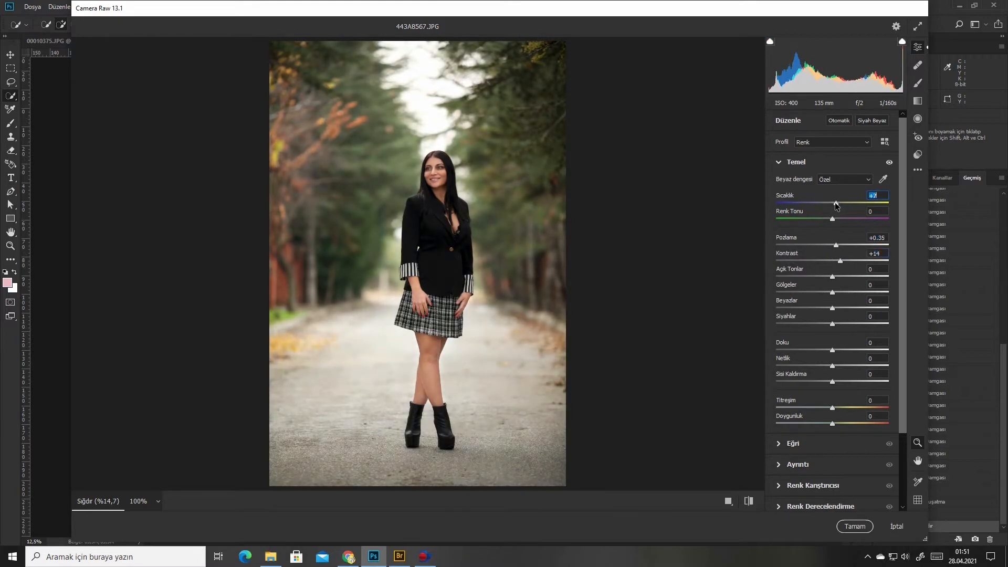
pyautogui.click(857, 526)
# - Examine the colour-corrected photo up close around the woman's face and upper body, and as a whole
pyautogui.hotkey('ctrl', '+')
pyautogui.hotkey('ctrl', '+')
pyautogui.hotkey('ctrl', '+')
pyautogui.moveTo(669, 288); pyautogui.dragTo(632, 447)
pyautogui.hotkey('ctrl', '+')
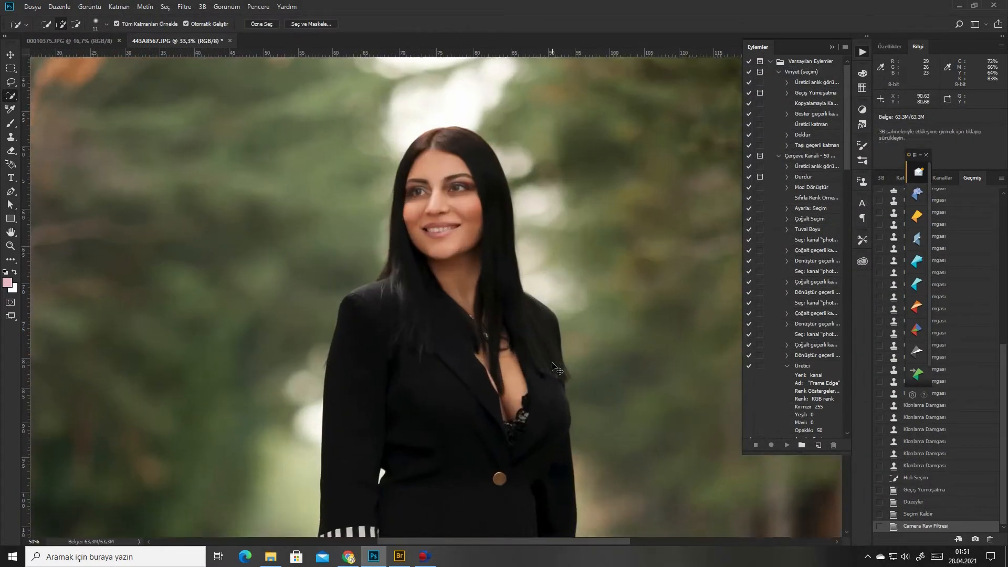
pyautogui.moveTo(532, 260); pyautogui.dragTo(532, 324)
pyautogui.hotkey('ctrl', '+')
pyautogui.scroll(-4, 532, 324)
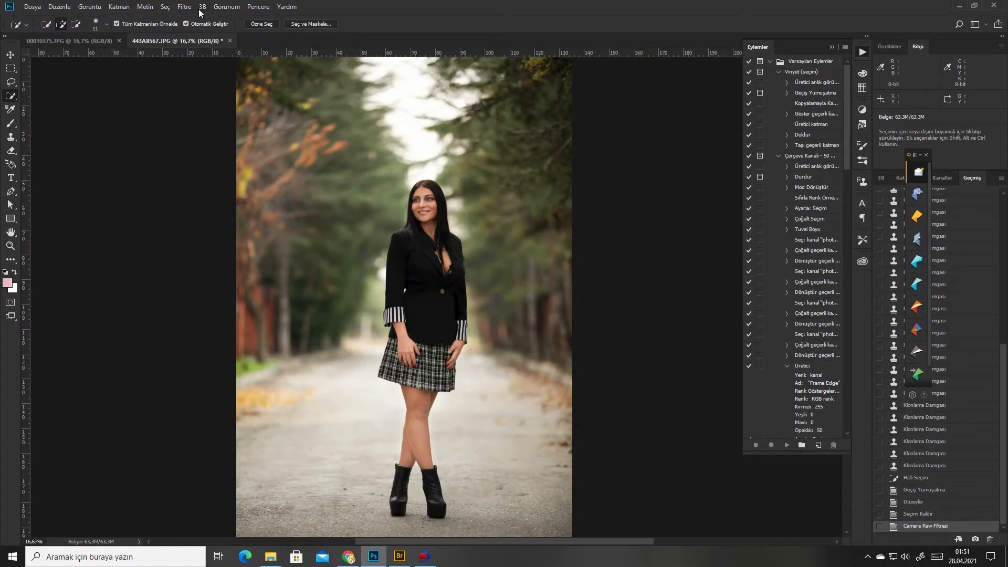
# - Reopen the Camera Raw filter and choose the "111 - Movie Film" preset from the favourites
pyautogui.click(185, 7)
pyautogui.click(220, 67)
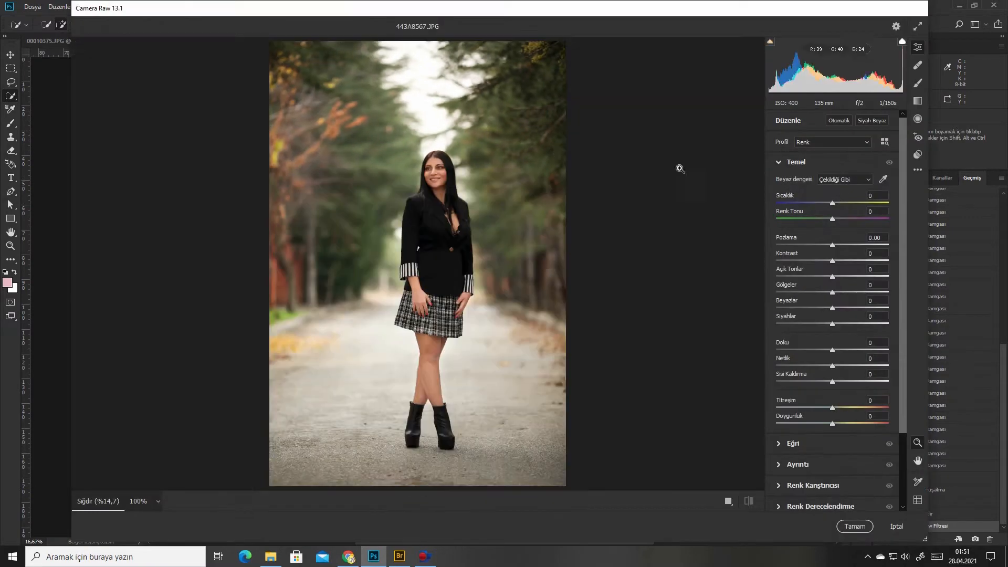
pyautogui.click(918, 154)
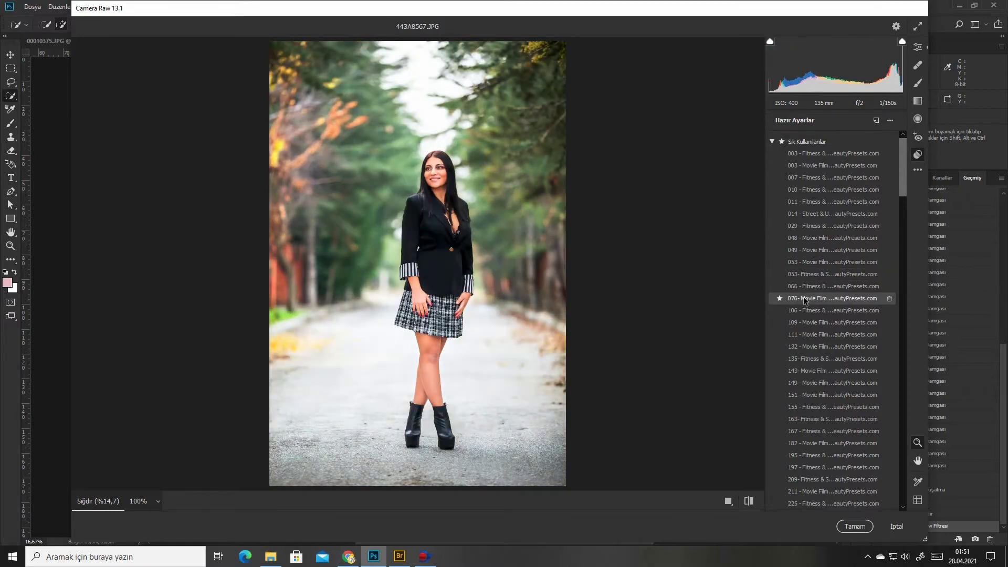
pyautogui.click(809, 324)
pyautogui.click(804, 336)
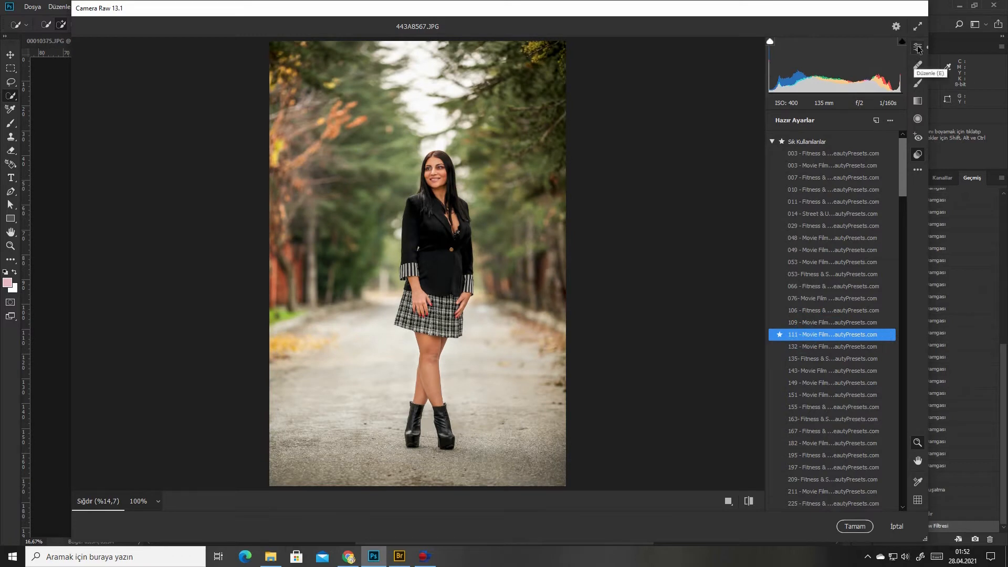
# - In the HSL colour mixer, set saturation to oranges -18 and greens +52, hue to reds +14 and oranges -13, and yellows luminance to +22
pyautogui.click(918, 46)
pyautogui.click(812, 226)
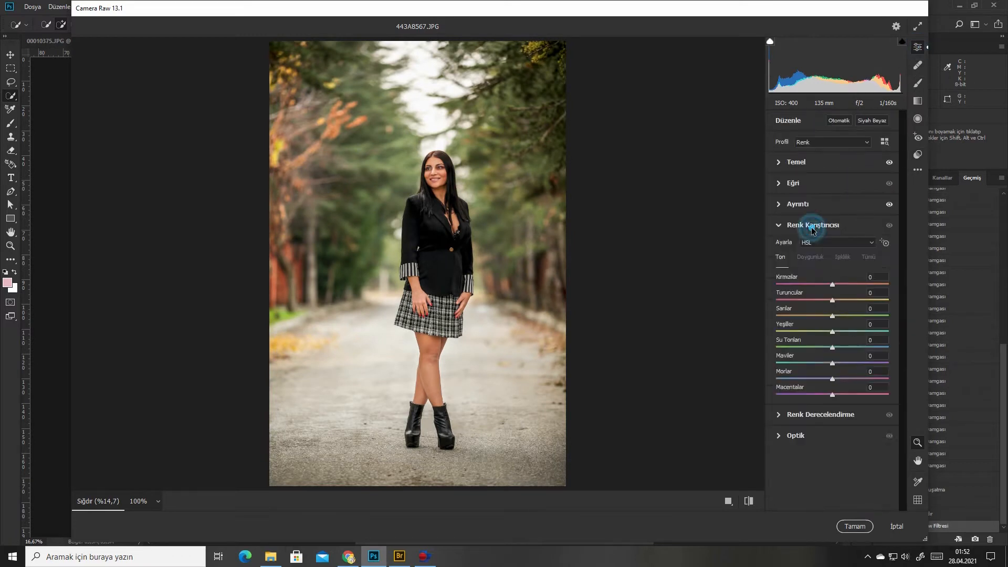
pyautogui.click(811, 257)
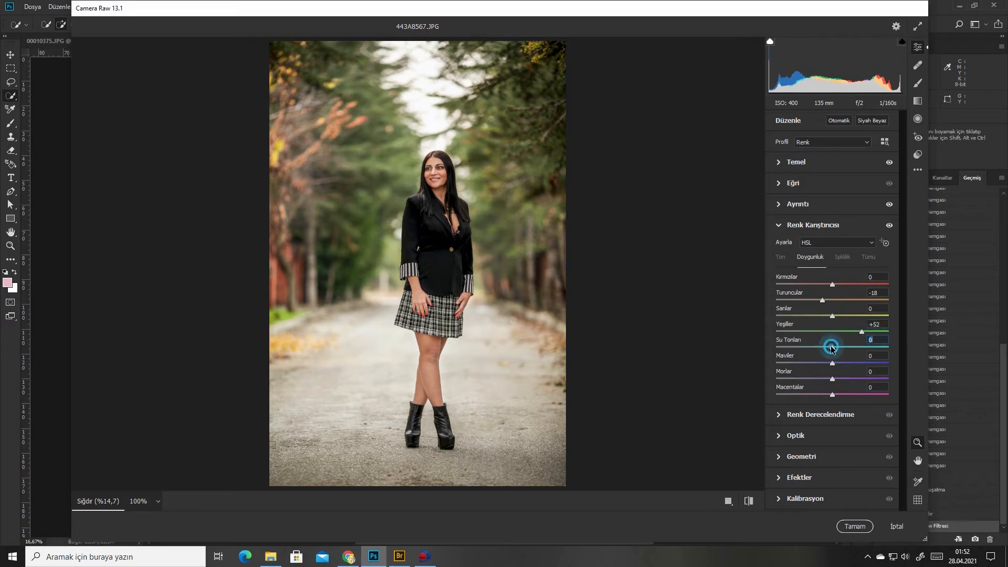
pyautogui.click(782, 257)
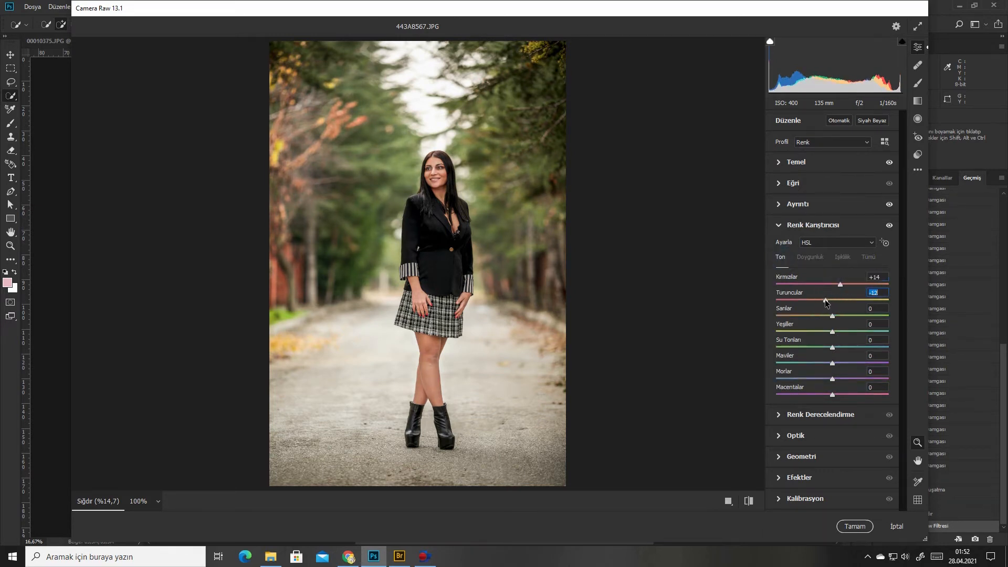
pyautogui.click(844, 257)
pyautogui.moveTo(833, 316); pyautogui.dragTo(845, 316)
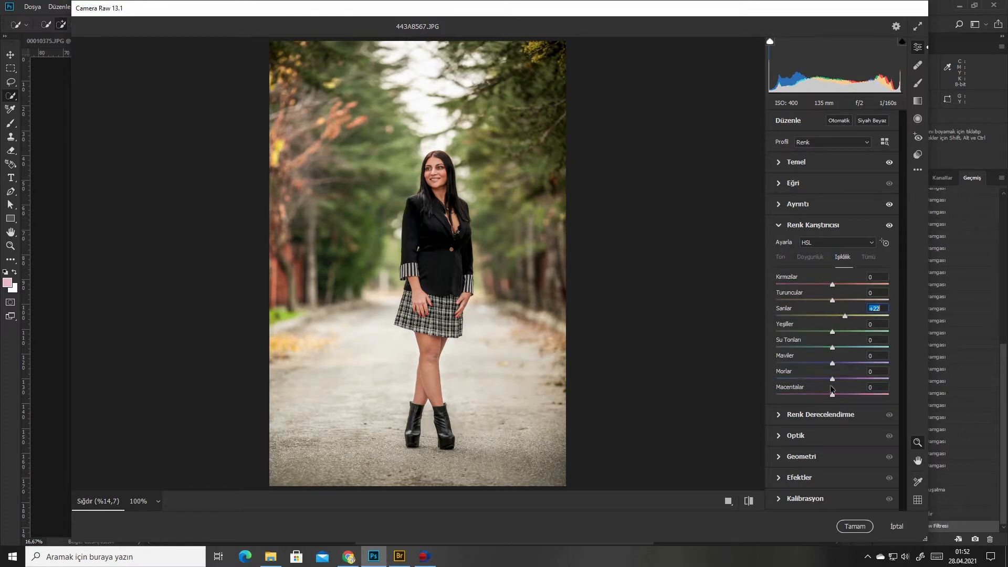
# - Add a vignette of -22 and apply the Camera Raw adjustments to the photo
pyautogui.click(779, 478)
pyautogui.moveTo(832, 356); pyautogui.dragTo(820, 358)
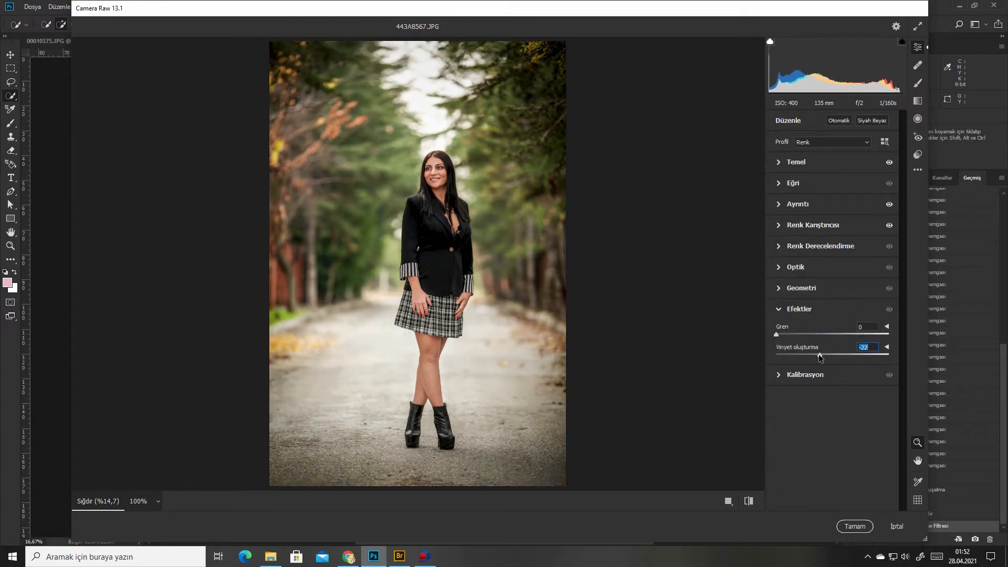
pyautogui.click(855, 526)
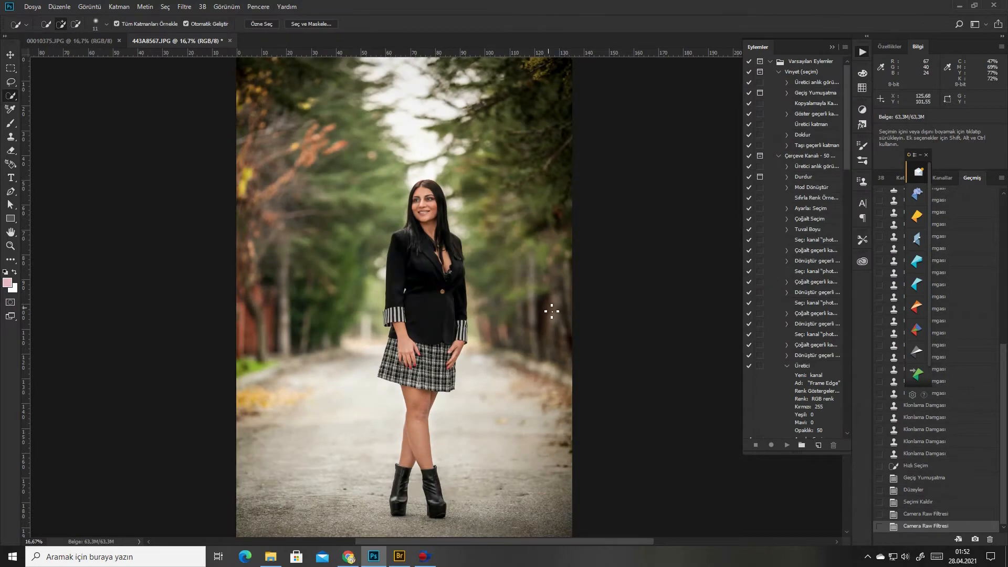
# - Duplicate the background layer and apply the High Pass filter to the copy
pyautogui.hotkey('ctrl', '-')
pyautogui.hotkey('ctrl', 'j')
pyautogui.click(185, 7)
pyautogui.moveTo(266, 215)
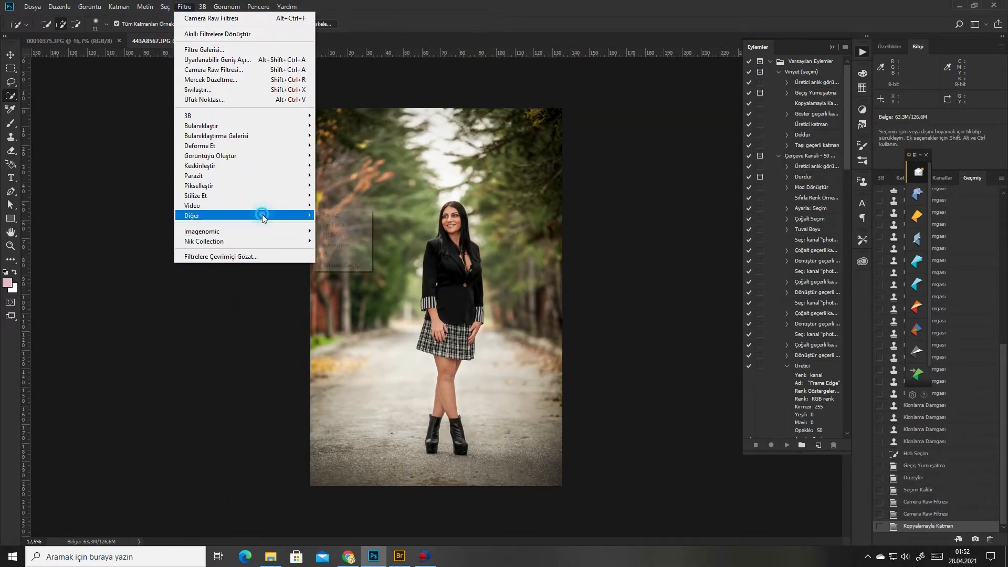
pyautogui.click(342, 263)
pyautogui.click(567, 135)
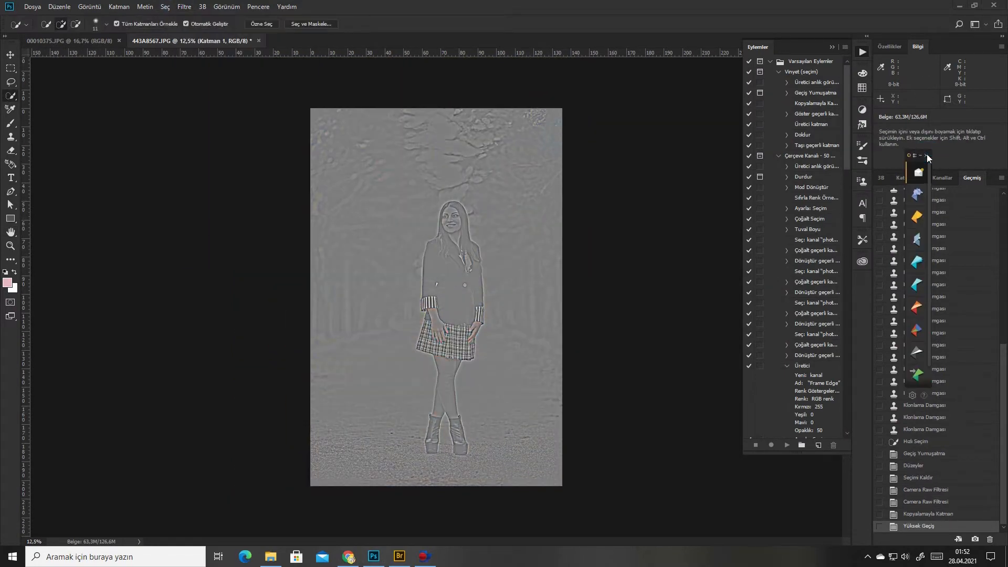
# - Blend the High Pass layer in Soft Light mode with 35% opacity and 35% fill
pyautogui.click(928, 155)
pyautogui.click(905, 178)
pyautogui.click(899, 210)
pyautogui.click(892, 342)
pyautogui.hotkey('ctrl', '+')
pyautogui.hotkey('ctrl', '+')
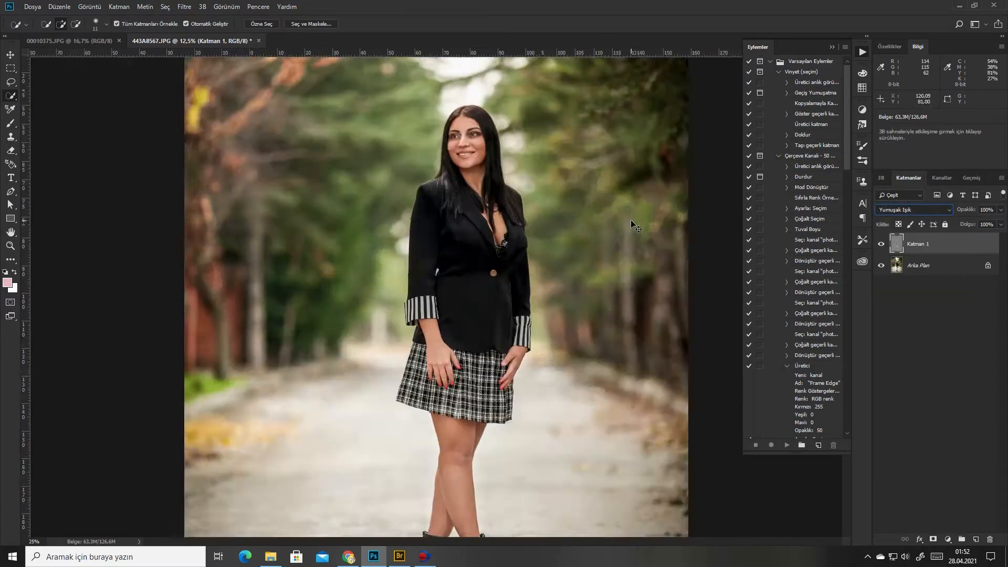
pyautogui.hotkey('ctrl', '+')
pyautogui.write('35')
pyautogui.press('Tab')
pyautogui.write('35')
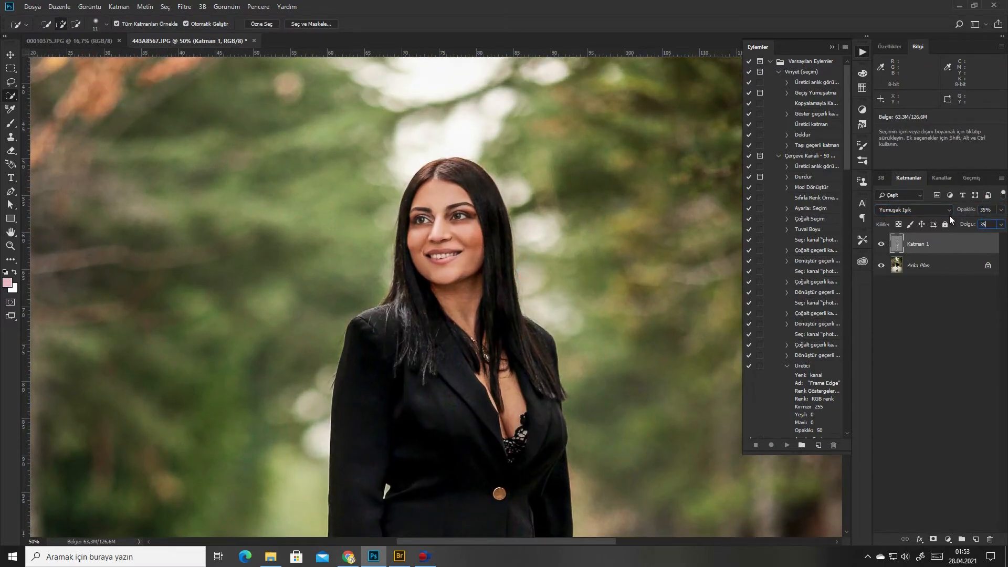
pyautogui.press('Return')
# - Select the woman's entire figure, from her hair down to her boots, with the Quick Selection tool
pyautogui.hotkey('ctrl', '-')
pyautogui.hotkey('ctrl', '-')
pyautogui.hotkey('ctrl', '+')
pyautogui.hotkey('ctrl', '-')
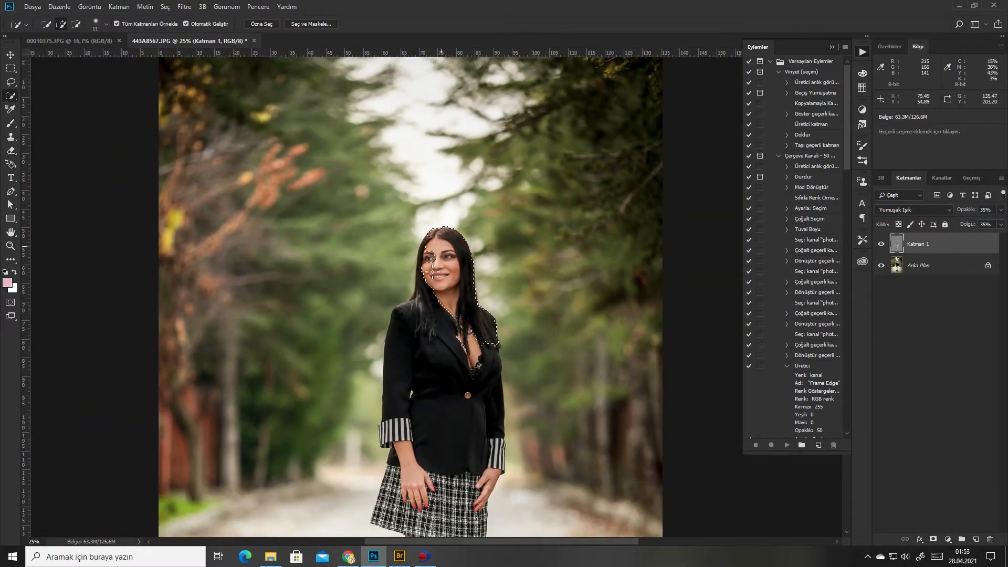
pyautogui.hotkey('ctrl', '-')
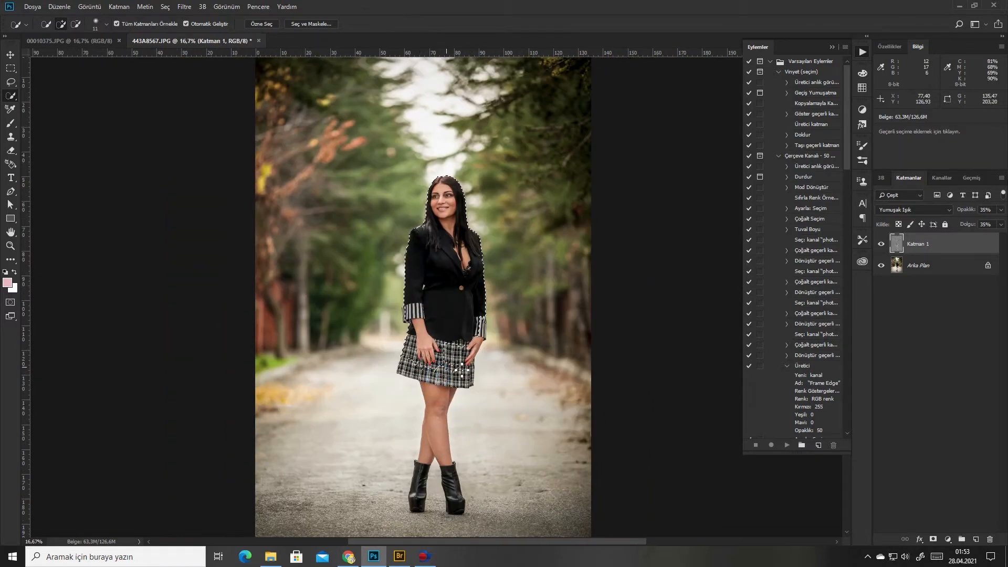
pyautogui.hotkey('ctrl', '+')
pyautogui.hotkey('ctrl', '+')
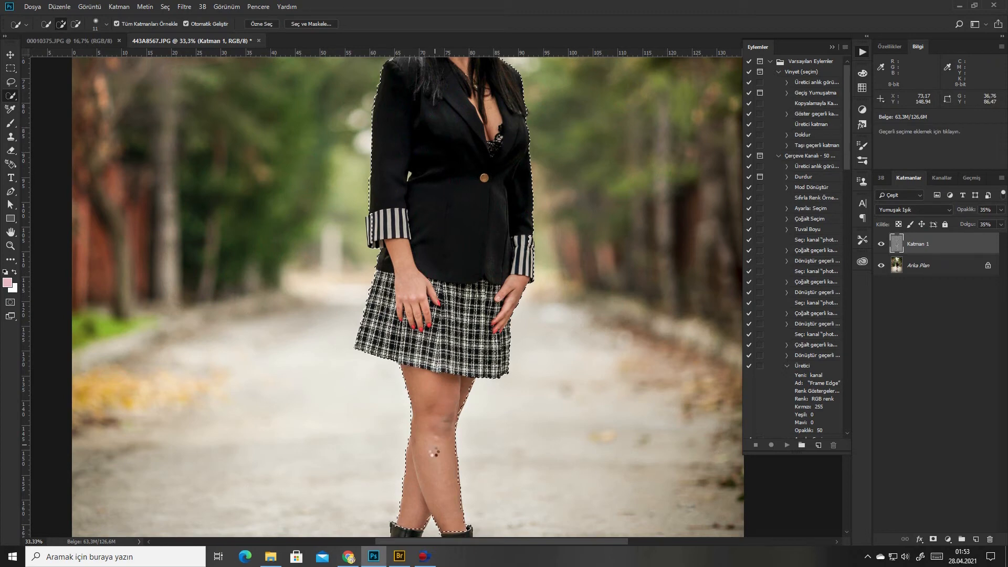
pyautogui.scroll(-3, 434, 452)
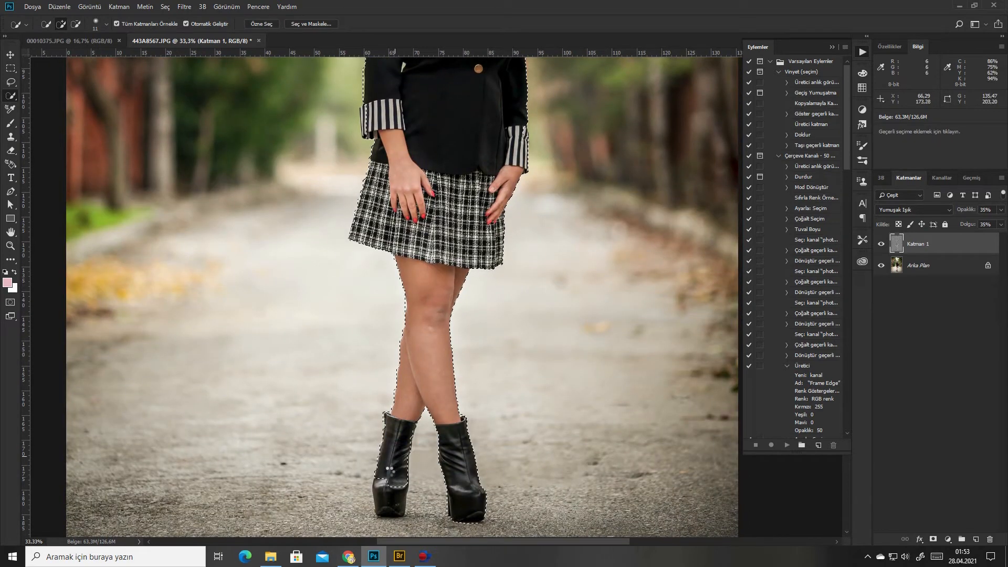
pyautogui.scroll(10, 455, 128)
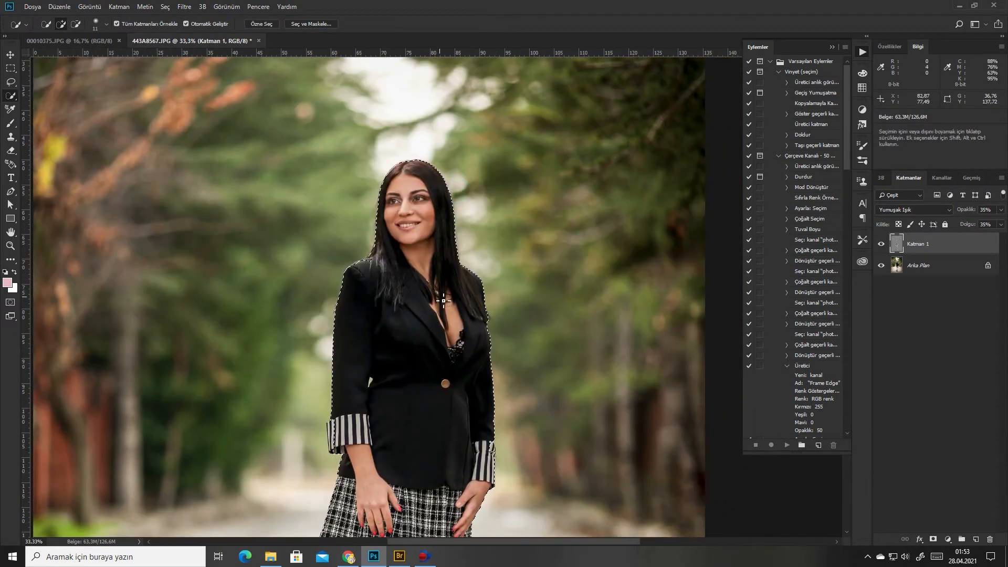
# - Invert the selection and erase the High Pass layer over the background scenery with a very large soft Eraser at 25% opacity
pyautogui.hotkey('ctrl', '-')
pyautogui.hotkey('ctrl', '-')
pyautogui.hotkey('ctrl', '-')
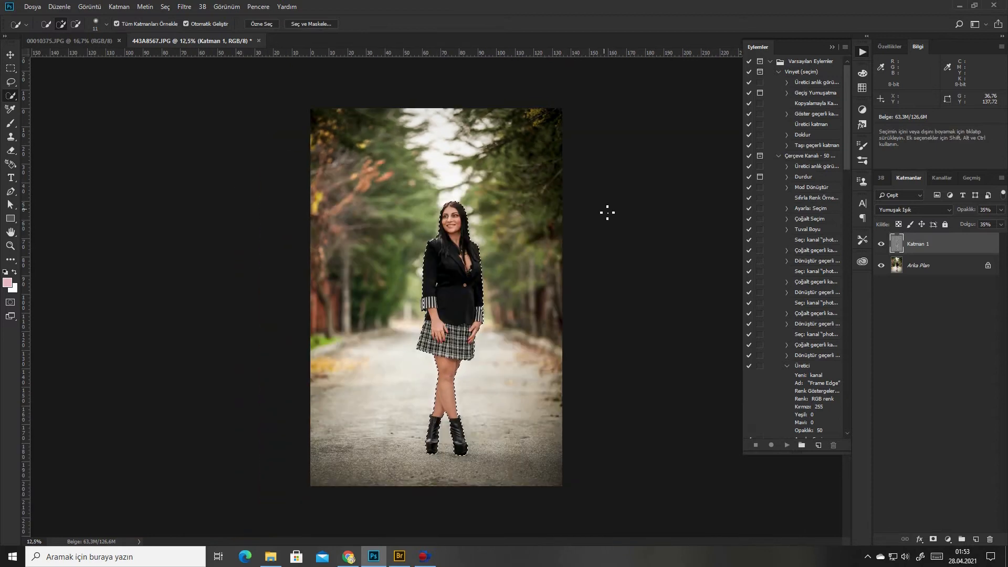
pyautogui.press('e')
pyautogui.rightClick(515, 152)
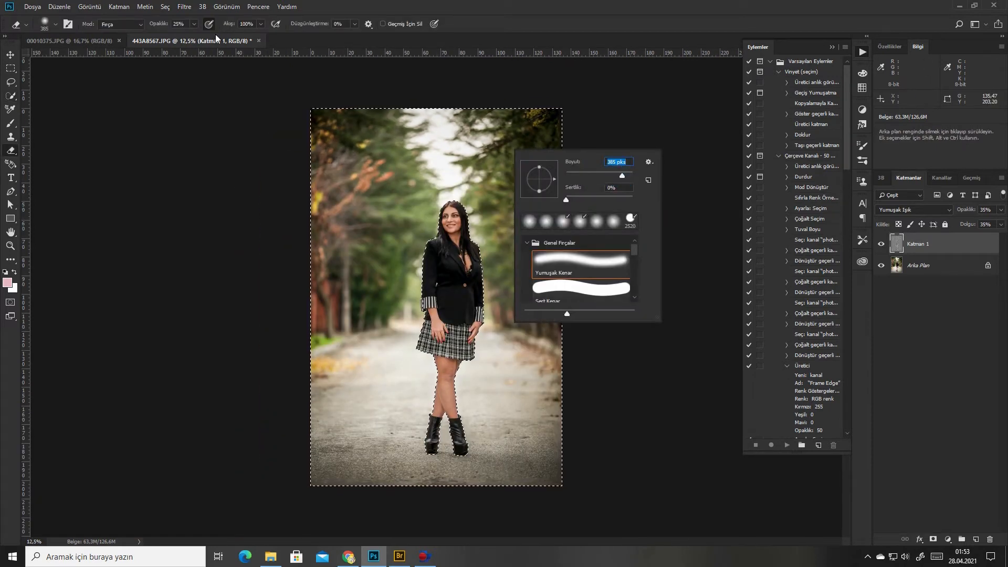
pyautogui.click(629, 175)
pyautogui.click(520, 140)
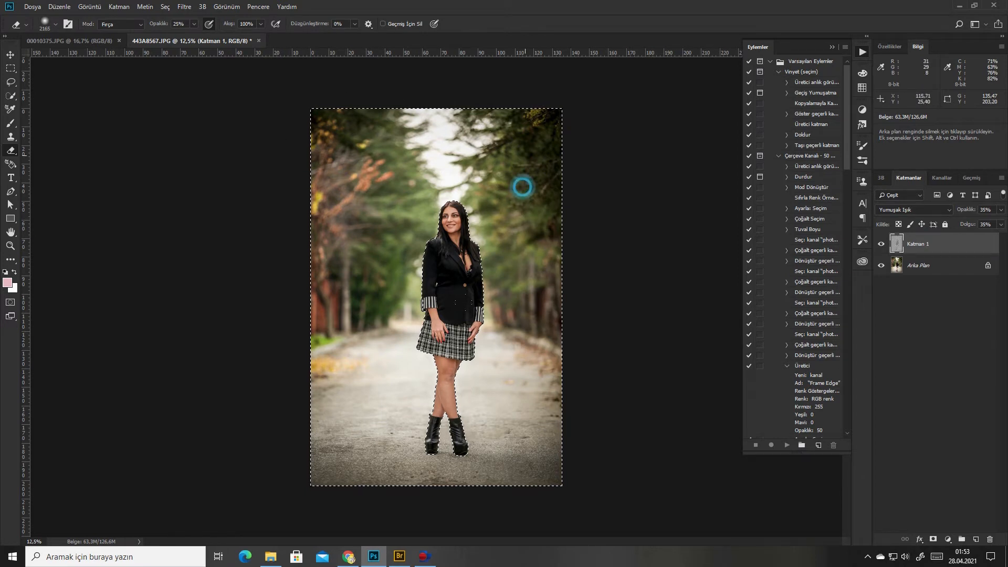
# - Apply Levels to the selected surroundings on the High Pass layer with the midtone input at 0.87
pyautogui.hotkey('ctrl', 'l')
pyautogui.moveTo(721, 444); pyautogui.dragTo(727, 445)
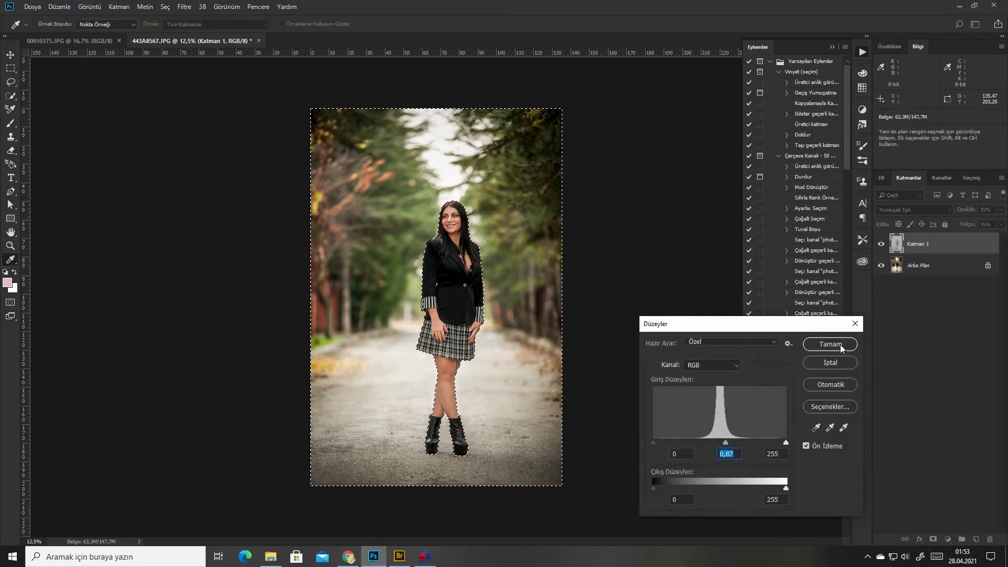
pyautogui.click(838, 346)
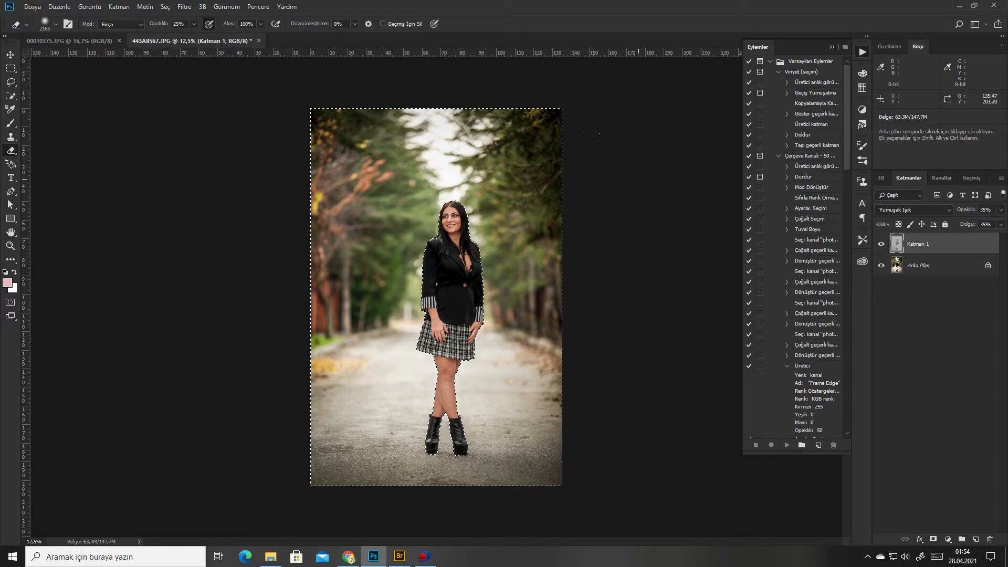
# - Merge the High Pass layer into the background and clear the selection
pyautogui.hotkey('ctrl', '+')
pyautogui.hotkey('ctrl', '+')
pyautogui.moveTo(555, 164); pyautogui.dragTo(544, 245)
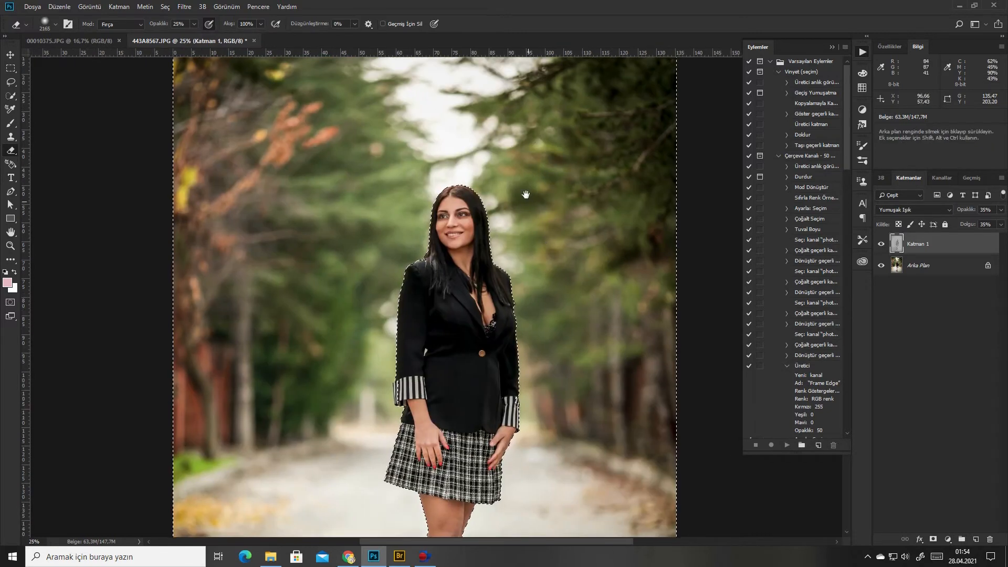
pyautogui.moveTo(525, 194); pyautogui.dragTo(513, 222)
pyautogui.scroll(-2, 571, 202)
pyautogui.hotkey('ctrl', 'e')
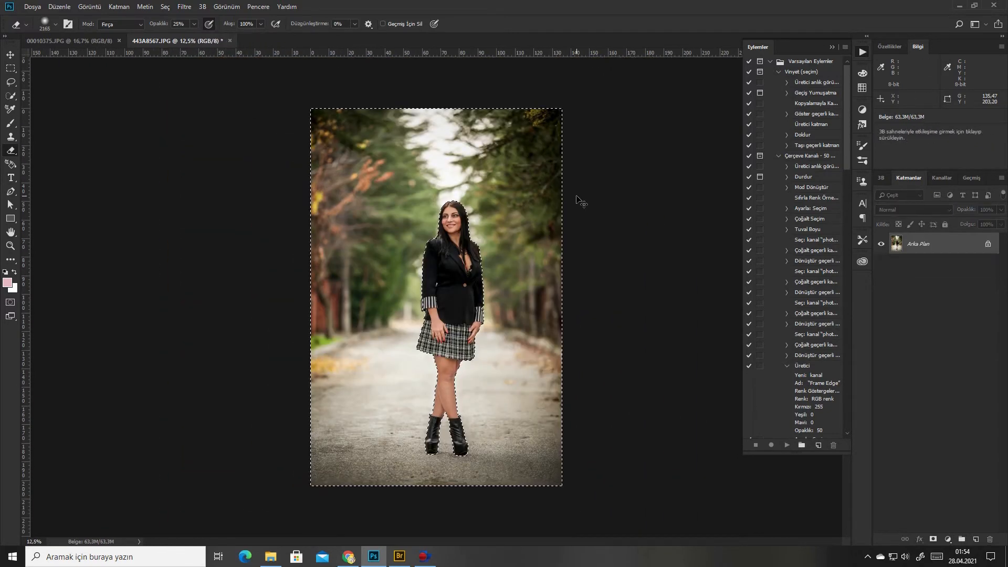
pyautogui.hotkey('ctrl', 'd')
pyautogui.scroll(1, 577, 196)
pyautogui.scroll(4, 480, 239)
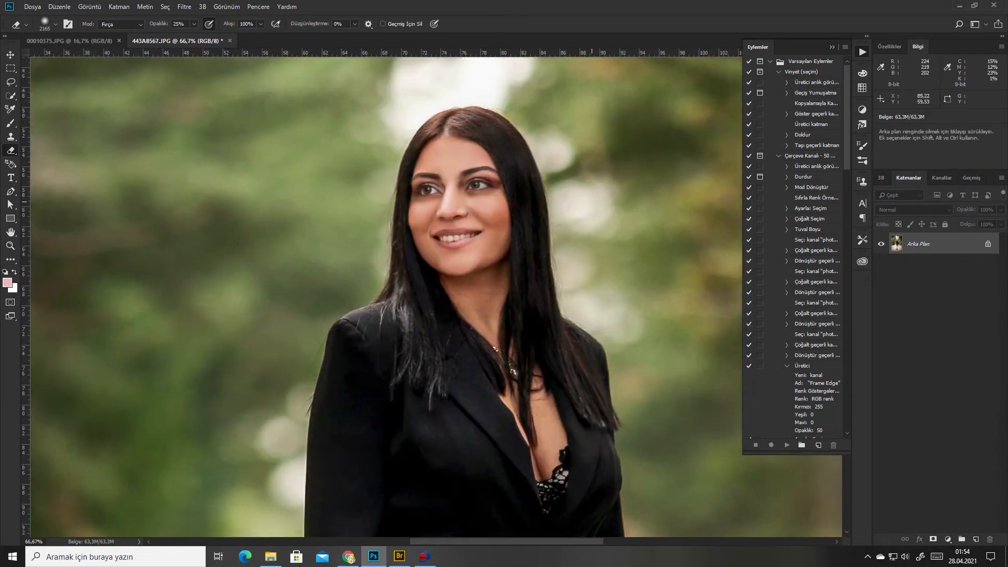
pyautogui.scroll(-4, 592, 202)
# - Switch to Adobe Bridge and browse the Desktop folder for the light overlay image
pyautogui.click(400, 556)
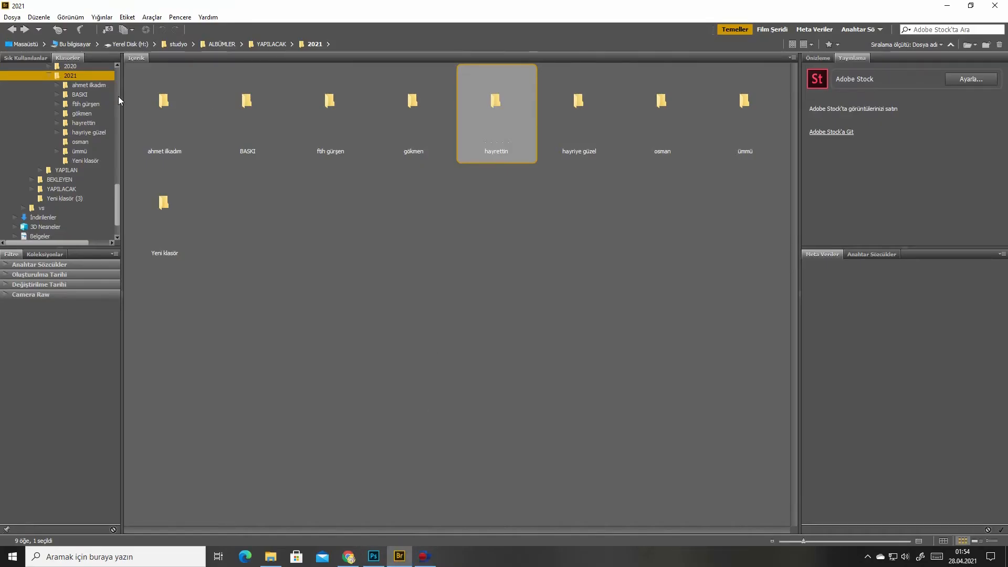
pyautogui.moveTo(119, 203); pyautogui.dragTo(118, 76)
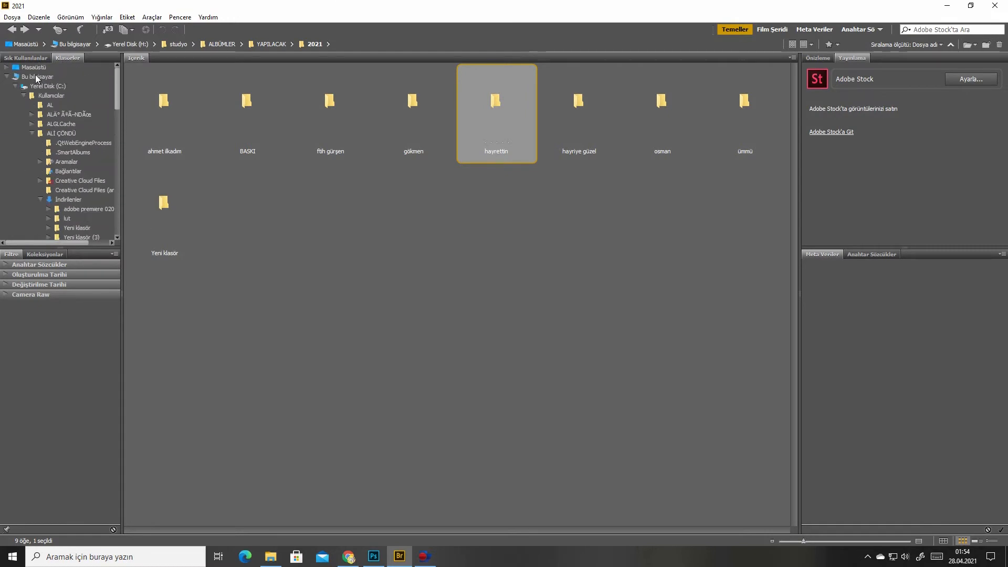
pyautogui.click(35, 68)
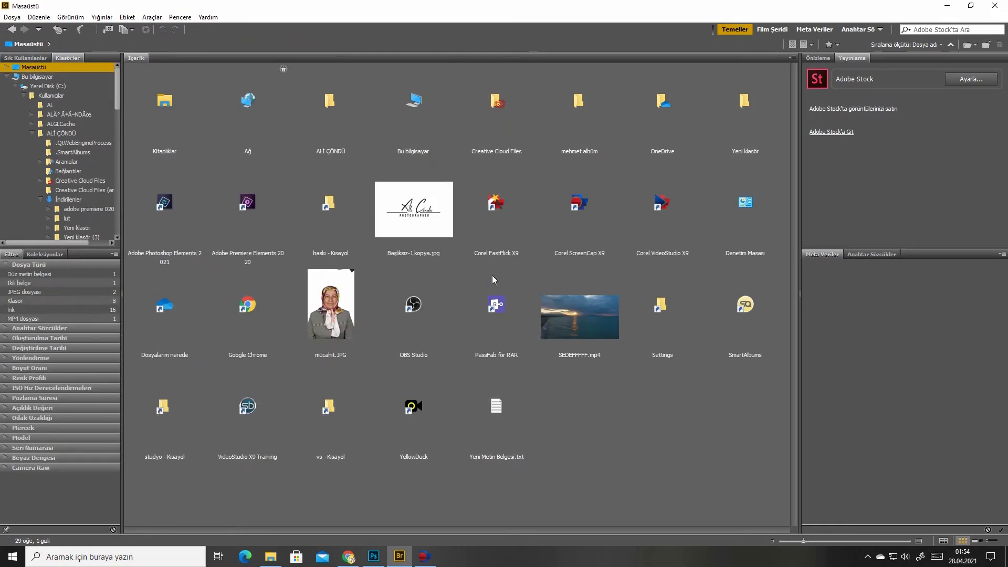
pyautogui.press('f')
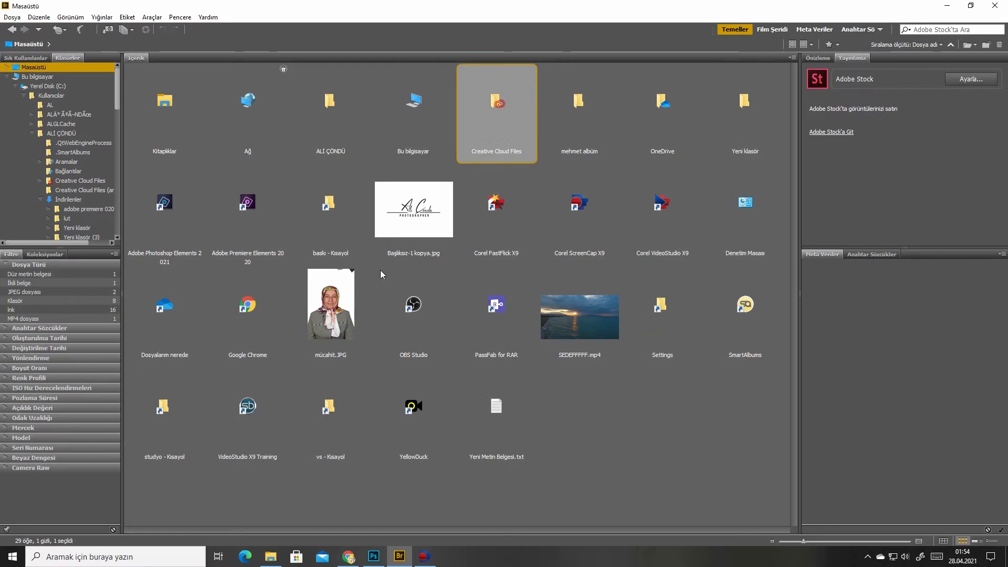
pyautogui.press('f')
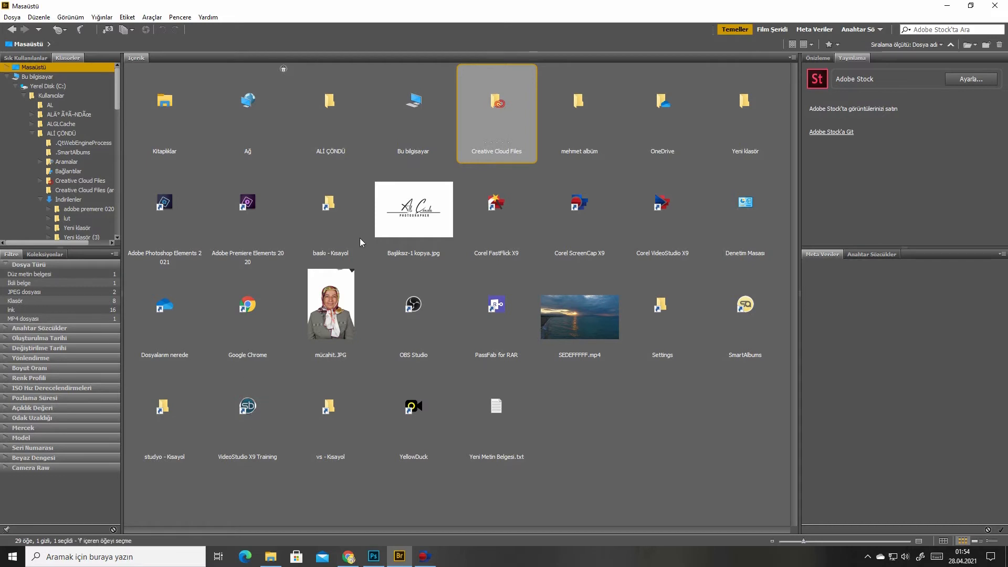
pyautogui.click(556, 129)
pyautogui.press('f')
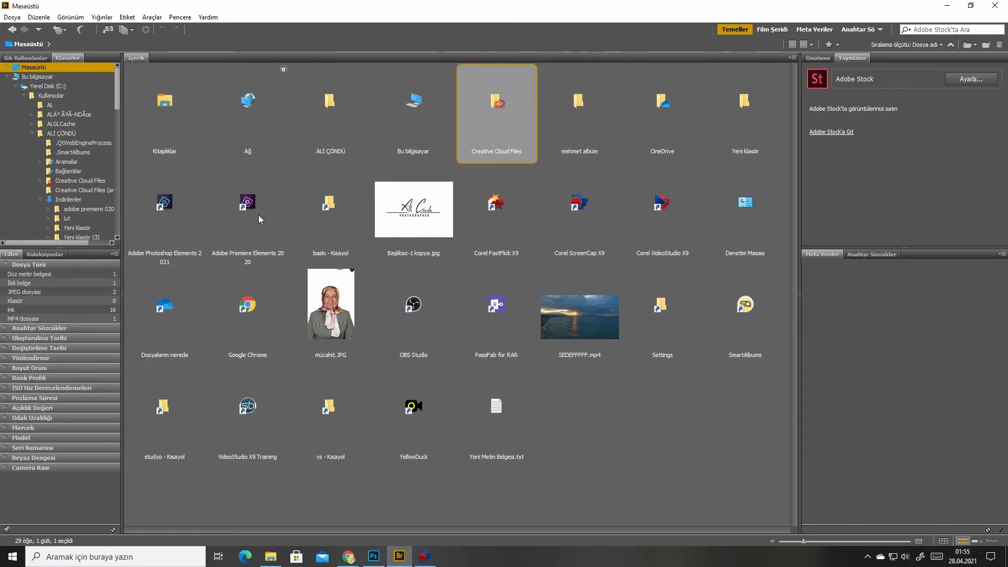
pyautogui.doubleClick(160, 394)
pyautogui.hotkey('alt', 'Left')
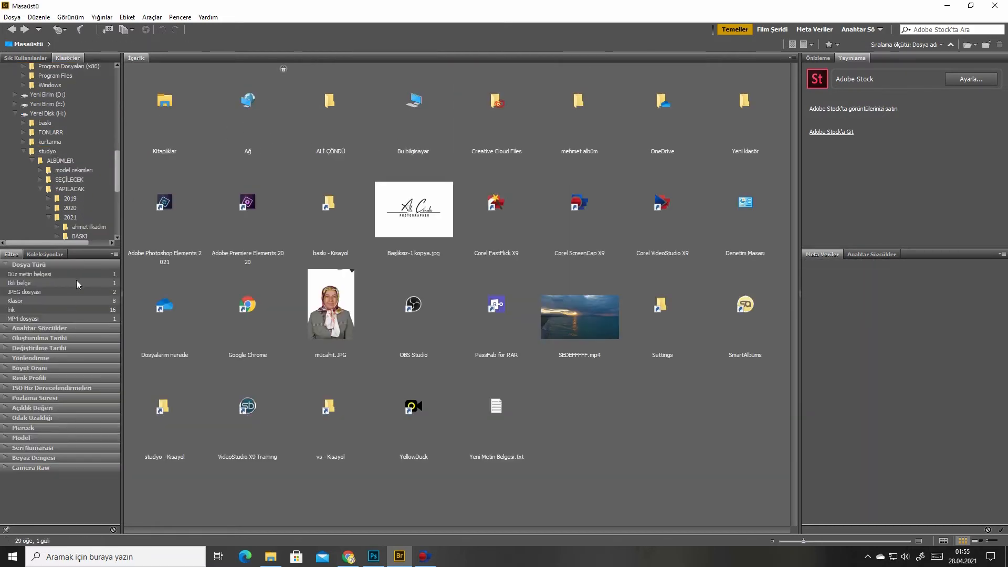
# - Open the orange light glow image from the ışık folder inside FONLARR on drive H:
pyautogui.click(57, 114)
pyautogui.doubleClick(264, 139)
pyautogui.doubleClick(483, 168)
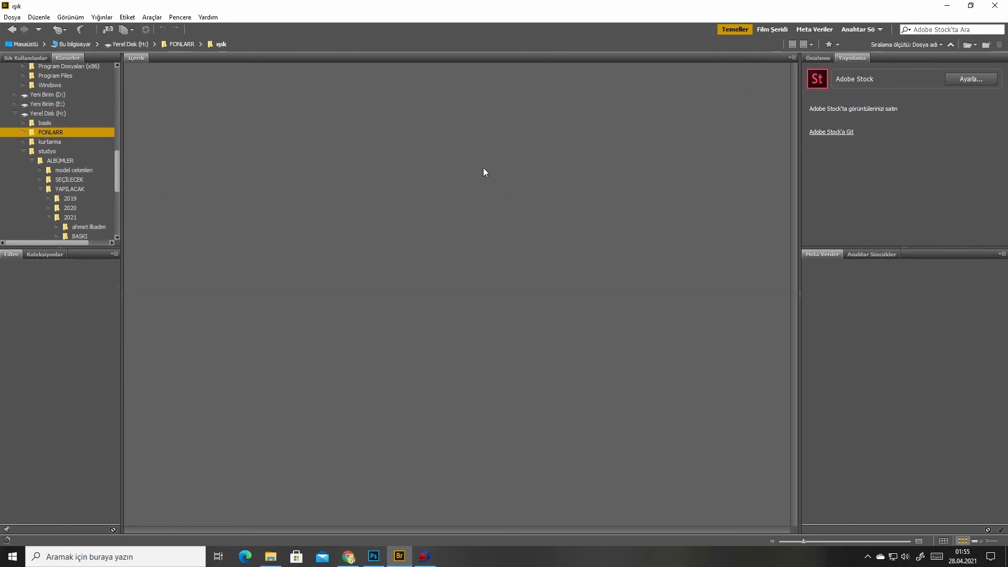
pyautogui.doubleClick(494, 102)
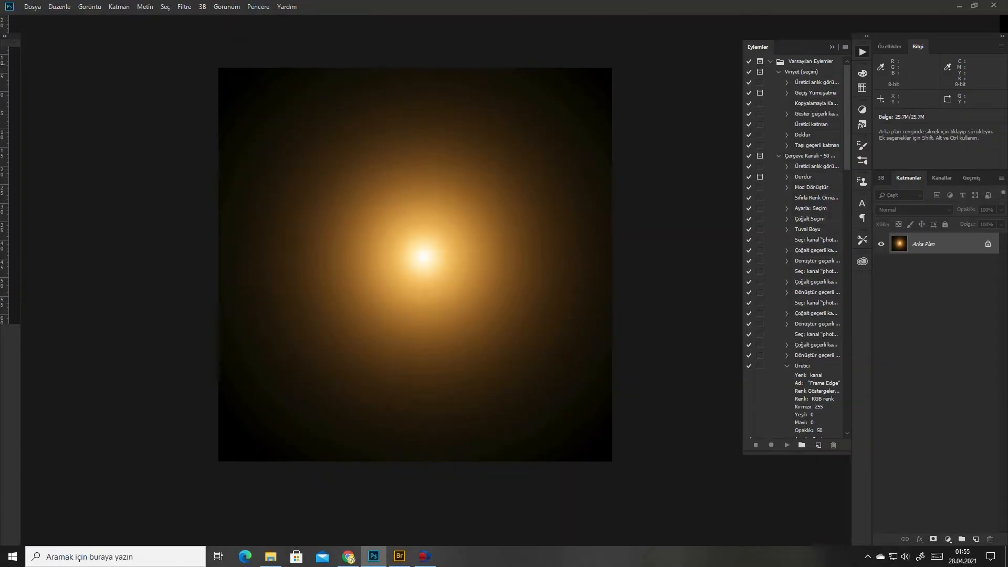
# - Float the glow image in its own small window and copy it onto the portrait as a new layer
pyautogui.moveTo(262, 41); pyautogui.dragTo(446, 68)
pyautogui.hotkey('ctrl', '-')
pyautogui.hotkey('ctrl', '-')
pyautogui.hotkey('ctrl', '-')
pyautogui.hotkey('ctrl', '-')
pyautogui.press('v')
pyautogui.moveTo(470, 135); pyautogui.dragTo(408, 213)
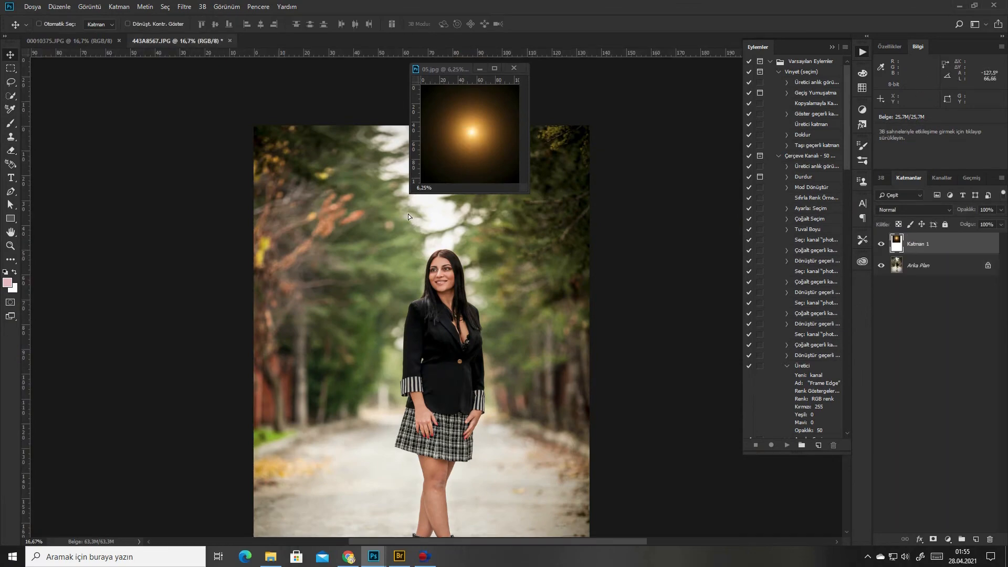
# - Set the glow layer's blend mode to Screen
pyautogui.press('f')
pyautogui.hotkey('ctrl', '+')
pyautogui.moveTo(575, 155); pyautogui.dragTo(577, 231)
pyautogui.hotkey('ctrl', '-')
pyautogui.hotkey('ctrl', '-')
pyautogui.click(920, 209)
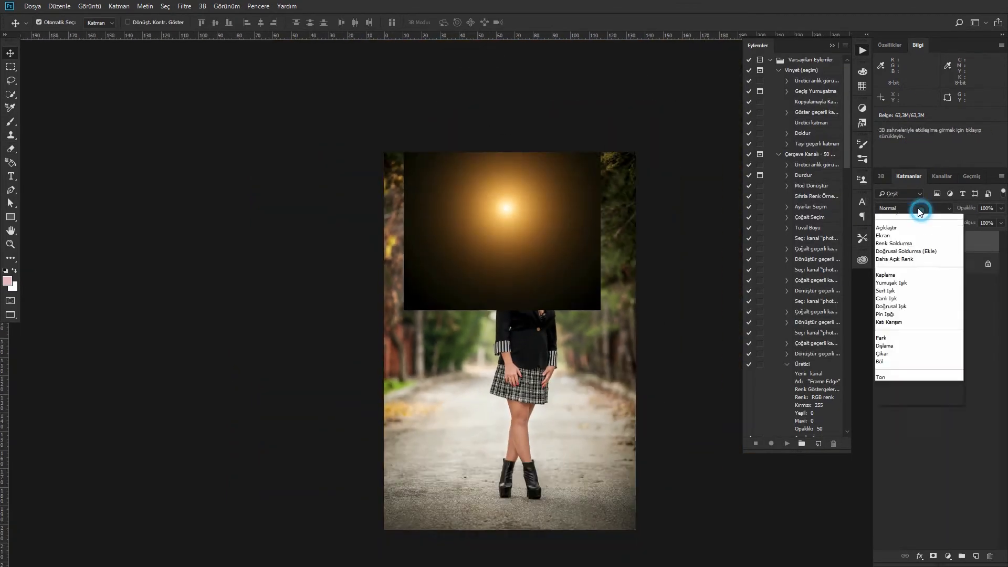
pyautogui.click(890, 296)
# - Enlarge the glow layer and position it over the trees behind the woman
pyautogui.hotkey('ctrl', 't')
pyautogui.moveTo(601, 311); pyautogui.dragTo(628, 337)
pyautogui.moveTo(556, 281); pyautogui.dragTo(563, 331)
pyautogui.press('Return')
pyautogui.hotkey('ctrl', '+')
# - Hide the glow layer and select the woman from her hair to her skirt on the background, including the striped cuff, with Quick Selection
pyautogui.click(919, 263)
pyautogui.hotkey('ctrl', '+')
pyautogui.press('w')
pyautogui.click(881, 243)
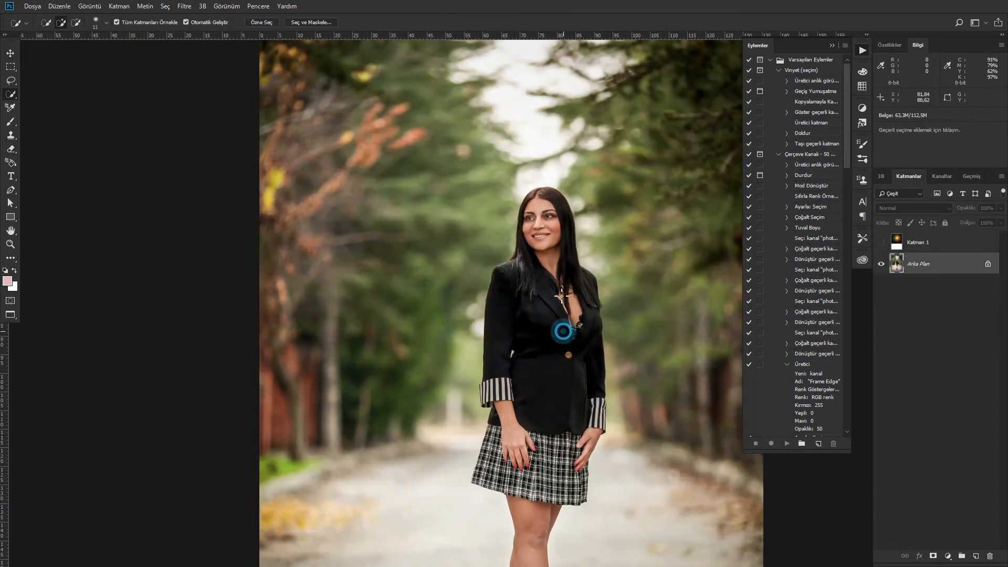
pyautogui.click(596, 434)
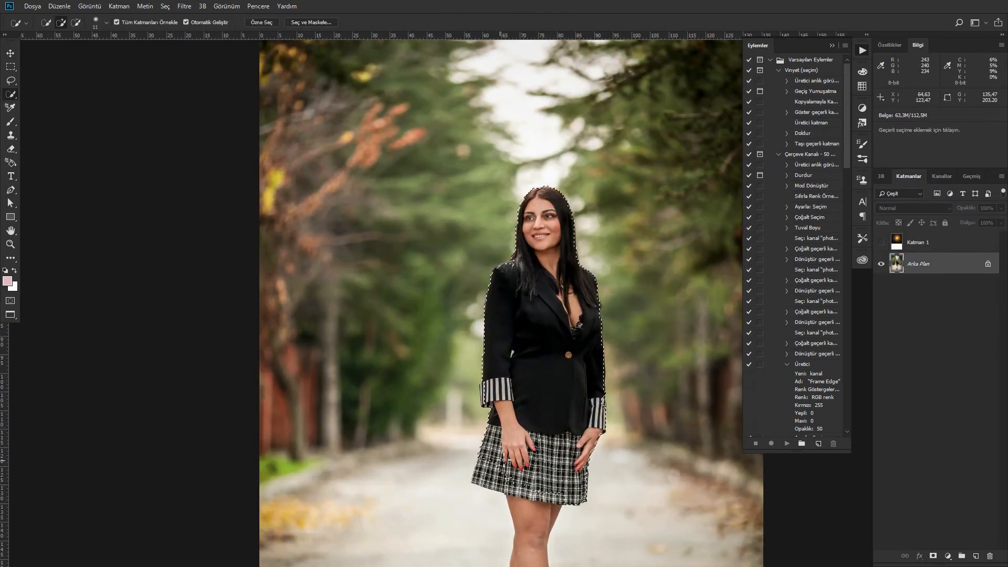
pyautogui.scroll(2, 502, 348)
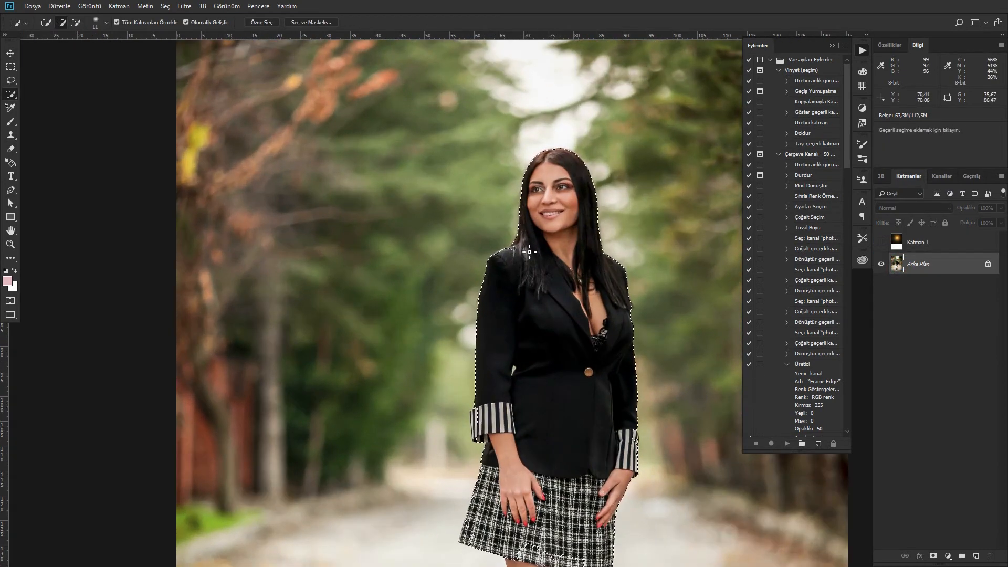
pyautogui.scroll(3, 519, 436)
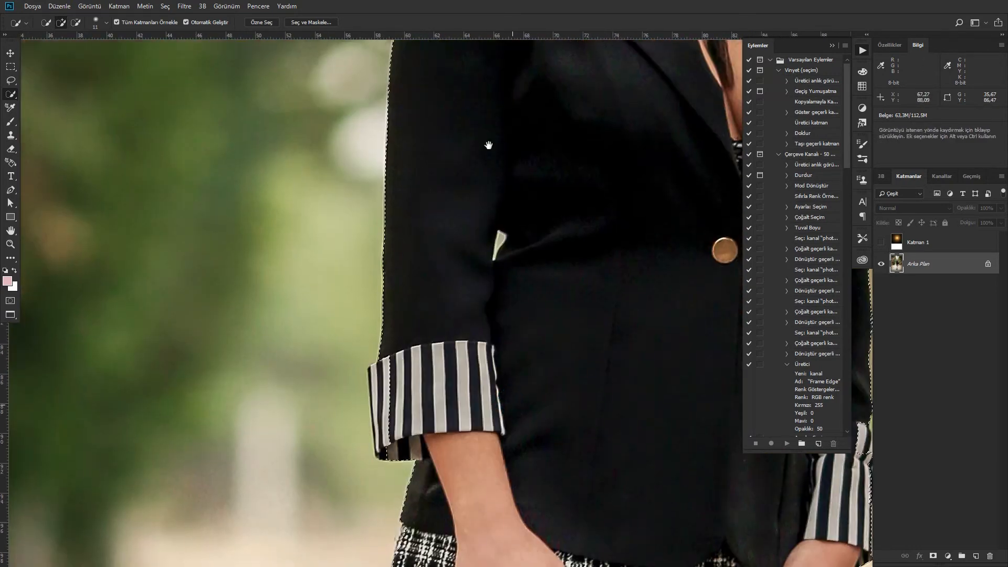
pyautogui.moveTo(385, 411); pyautogui.dragTo(394, 460)
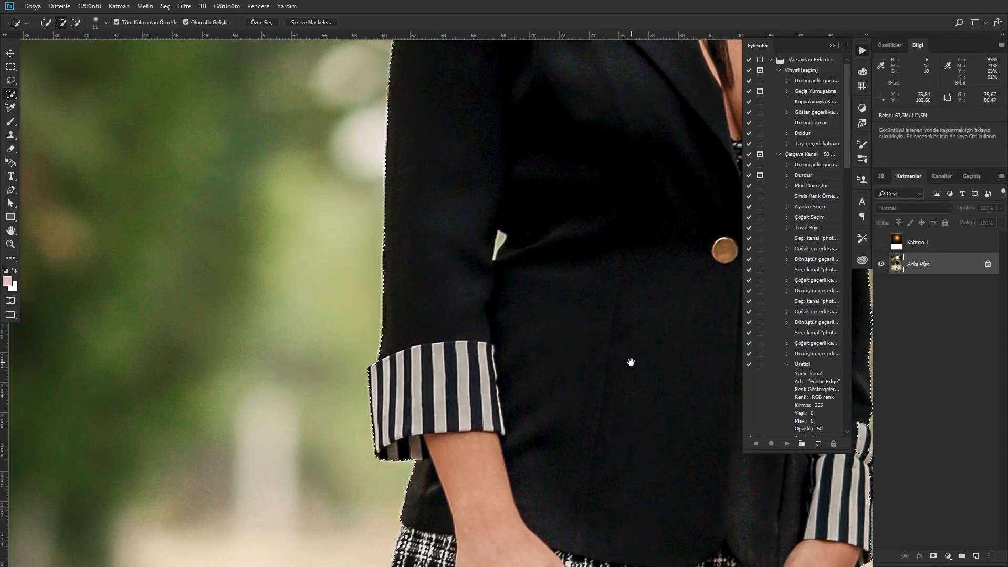
pyautogui.moveTo(630, 360)
pyautogui.mouseDown()
pyautogui.moveTo(365, 277)
pyautogui.moveTo(599, 430)
pyautogui.mouseUp()
# - Feather the selection and copy the woman to a new layer placed above the glow layer
pyautogui.hotkey('ctrl', '-')
pyautogui.hotkey('ctrl', '-')
pyautogui.hotkey('ctrl', '-')
pyautogui.hotkey('ctrl', '-')
pyautogui.hotkey('ctrl', '-')
pyautogui.hotkey('shift', 'F6')
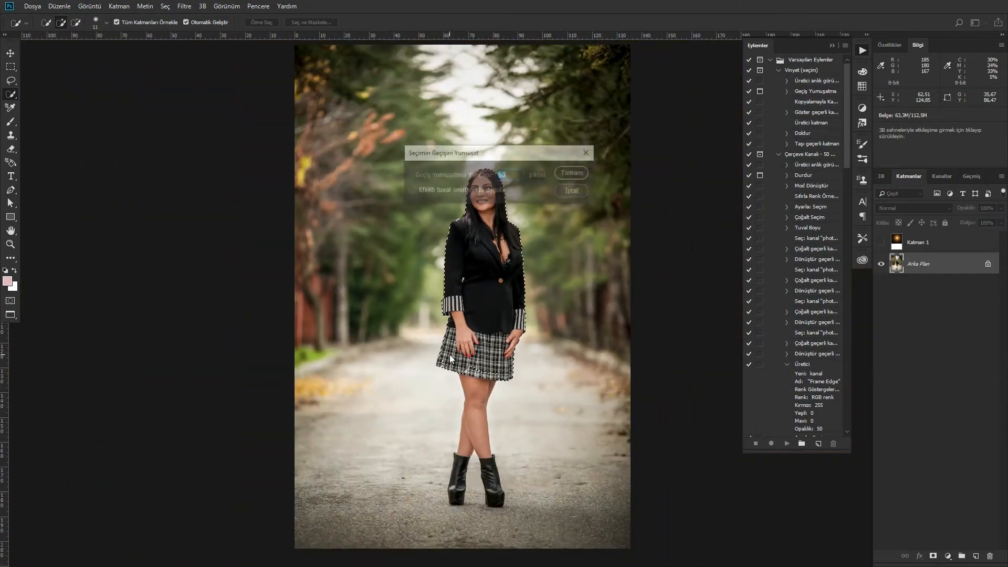
pyautogui.press('Return')
pyautogui.hotkey('ctrl', 'j')
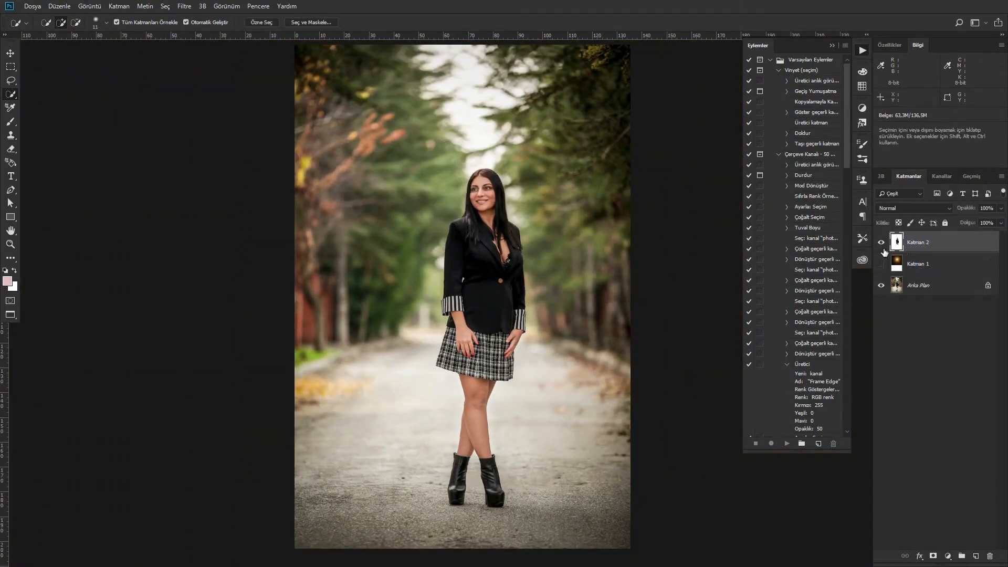
# - Show the glow layer again and enlarge it further so the light spreads past the photo's edges around the woman
pyautogui.click(882, 264)
pyautogui.hotkey('ctrl', '+')
pyautogui.click(917, 264)
pyautogui.hotkey('ctrl', '-')
pyautogui.hotkey('ctrl', '-')
pyautogui.hotkey('ctrl', '-')
pyautogui.hotkey('ctrl', 't')
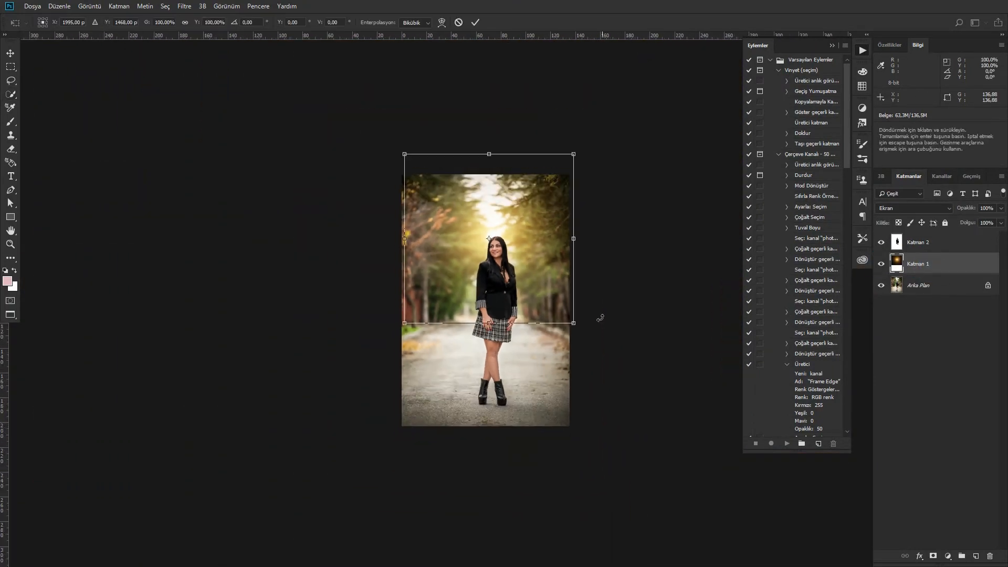
pyautogui.moveTo(575, 323); pyautogui.dragTo(606, 355)
pyautogui.moveTo(537, 288); pyautogui.dragTo(537, 292)
pyautogui.doubleClick(537, 295)
pyautogui.press('w')
pyautogui.hotkey('ctrl', '0')
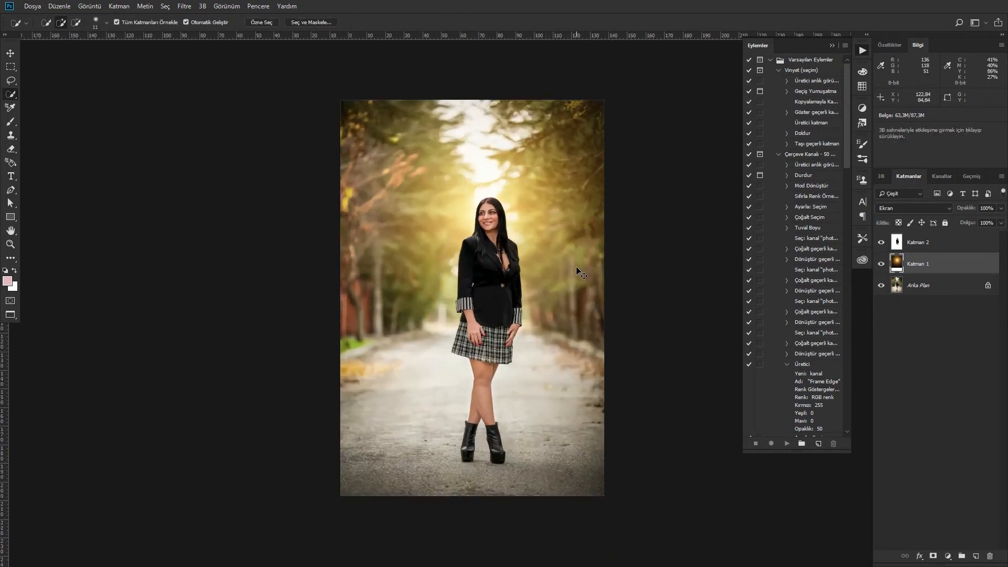
pyautogui.hotkey('ctrl', '-')
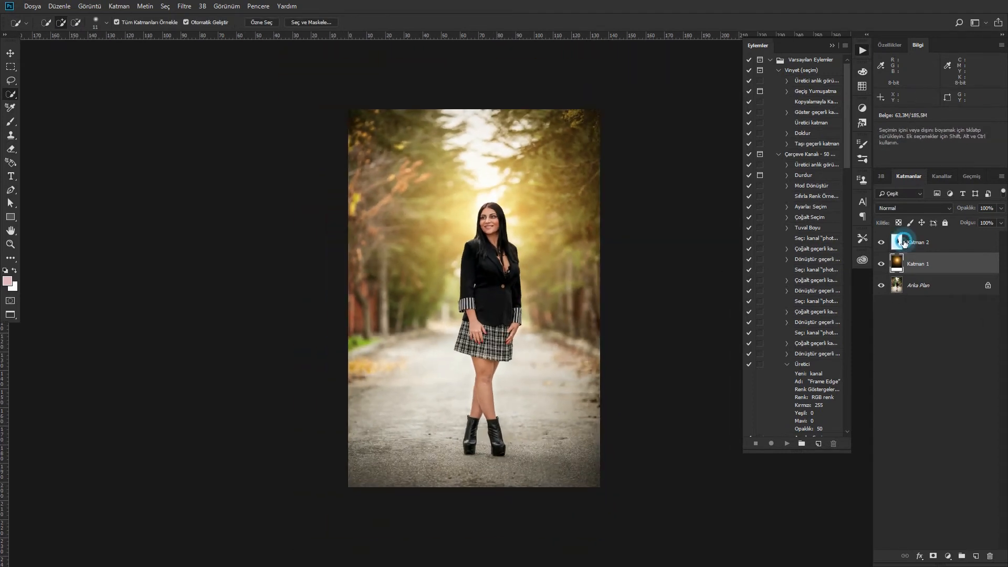
# - Brighten the woman on her copied layer with a large soft Dodge tool set to Midtones at 26% exposure
pyautogui.click(896, 241)
pyautogui.hotkey('ctrl', '+')
pyautogui.press('o')
pyautogui.click(481, 248)
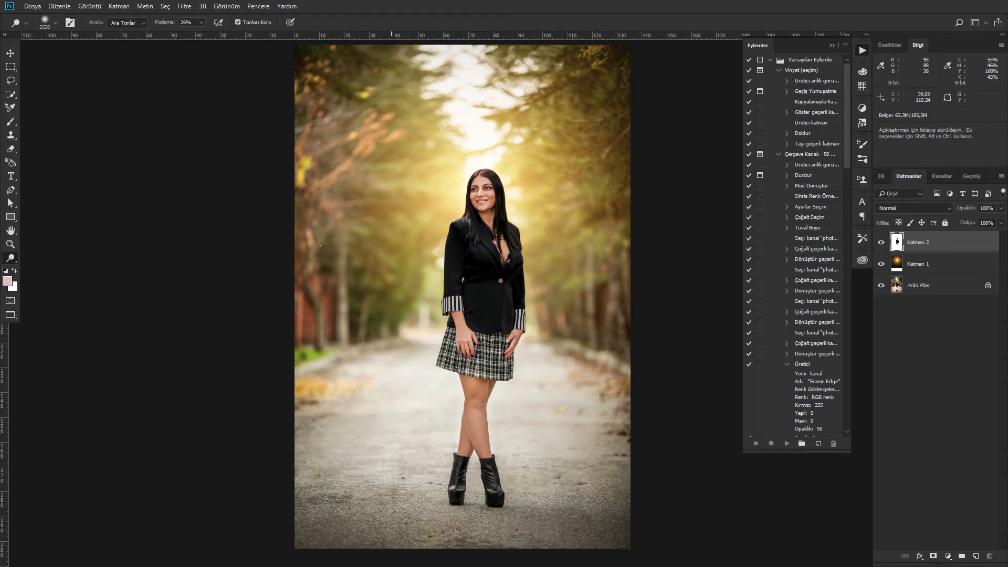
pyautogui.scroll(4, 513, 251)
pyautogui.scroll(-4, 512, 252)
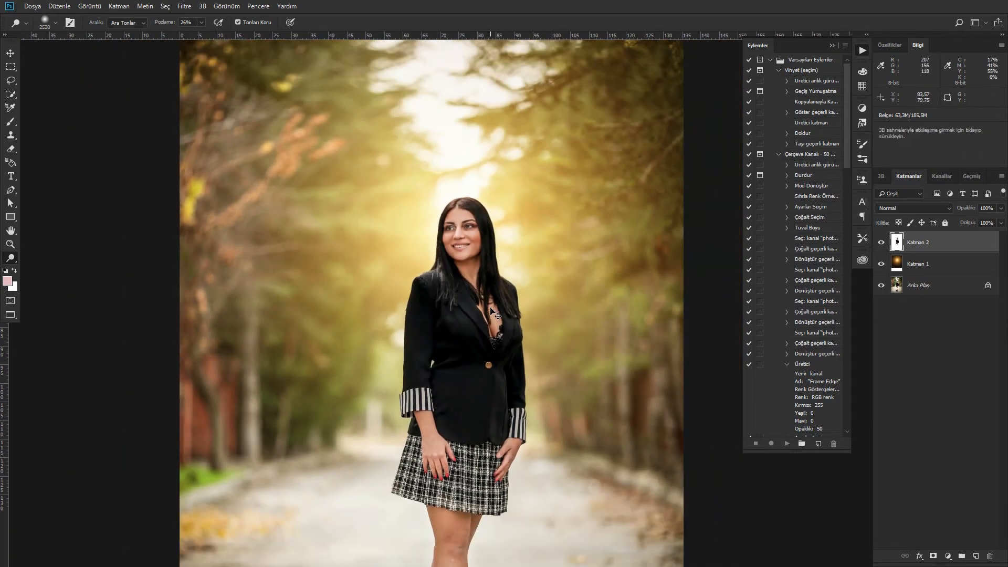
# - Compare the original photo state in the history with the finished edit, and return to the latest state
pyautogui.click(972, 176)
pyautogui.click(939, 195)
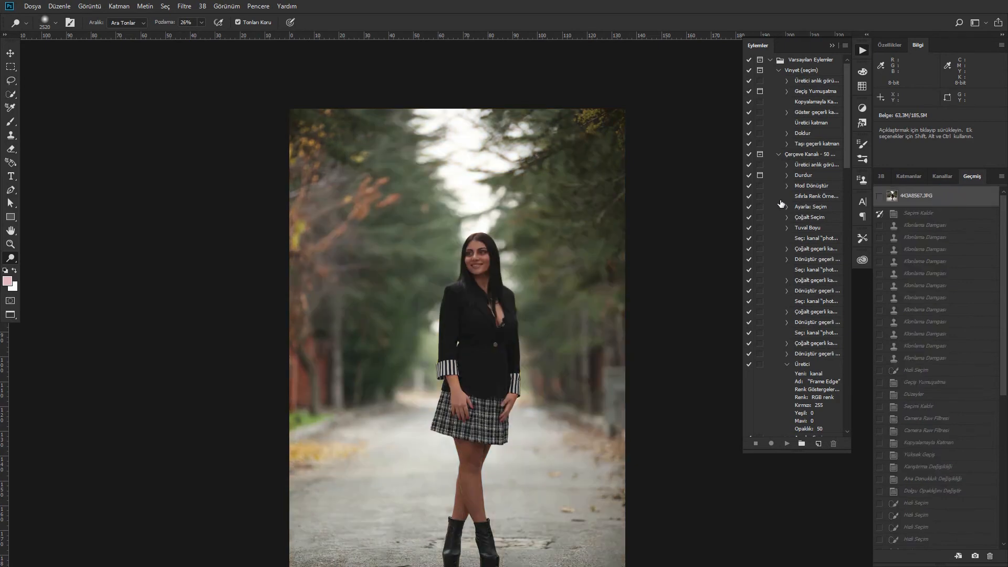
pyautogui.hotkey('ctrl', '-')
pyautogui.hotkey('ctrl', 'z')
pyautogui.hotkey('ctrl', 'z')
pyautogui.hotkey('ctrl', 'z')
pyautogui.hotkey('ctrl', 'z')
pyautogui.hotkey('ctrl', 'z')
pyautogui.hotkey('ctrl', 'z')
pyautogui.hotkey('ctrl', 'z')
pyautogui.hotkey('ctrl', 'z')
pyautogui.hotkey('ctrl', 'z')
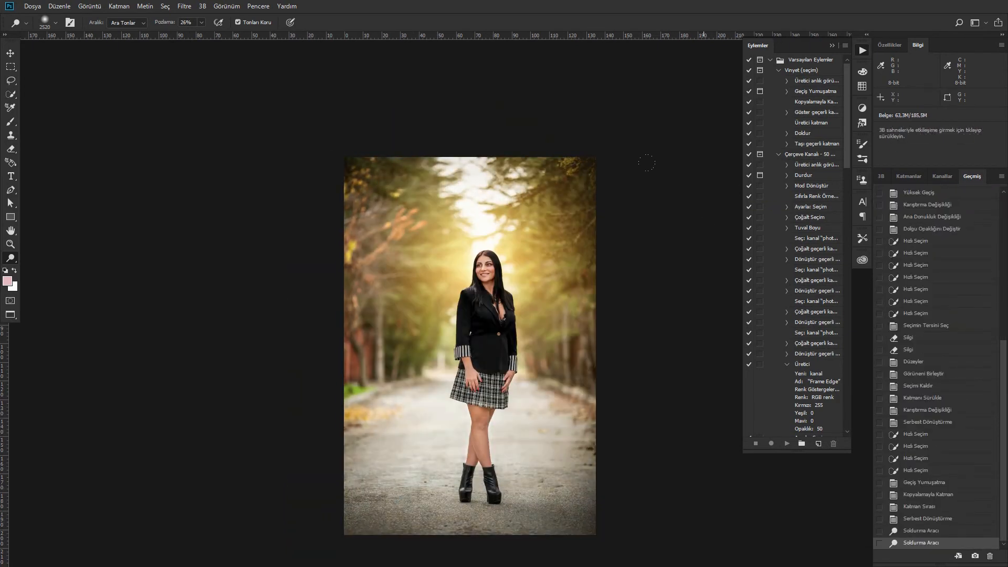
# - Merge all layers into the background and open the photo in the Camera Raw filter
pyautogui.click(908, 177)
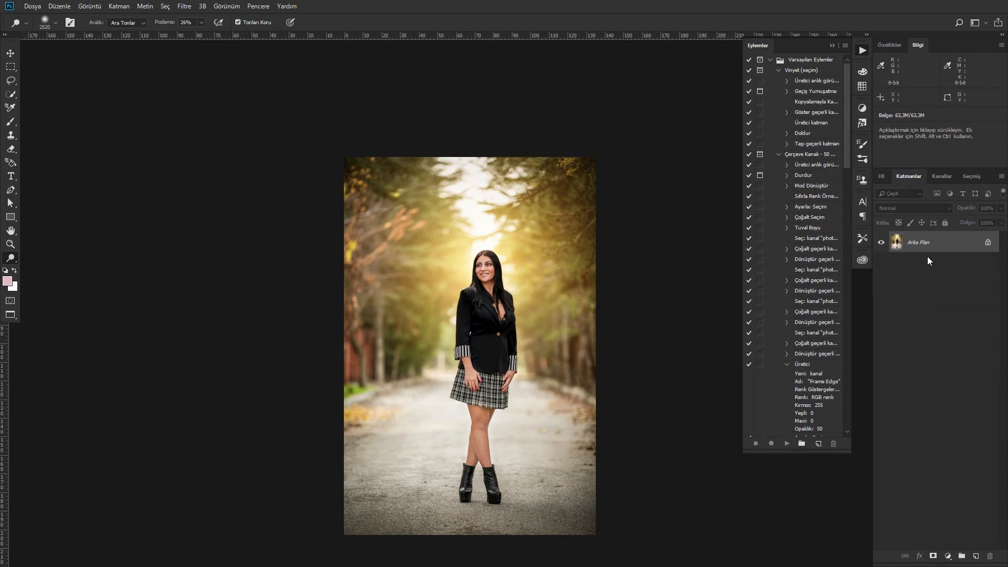
pyautogui.click(184, 6)
pyautogui.click(207, 69)
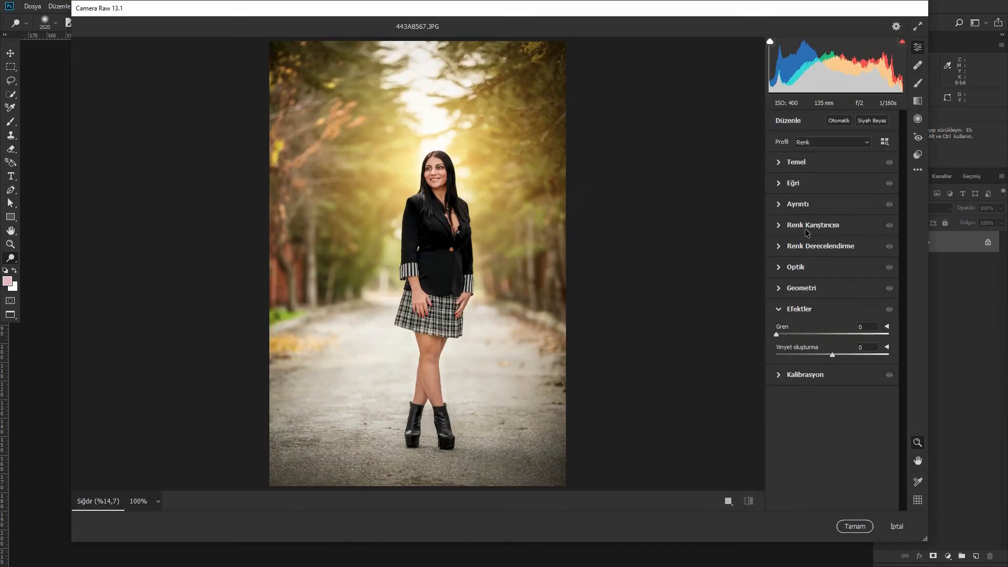
# - Darken the photo's edges with a Camera Raw vignette of -51 and apply the filter
pyautogui.click(787, 309)
pyautogui.click(788, 309)
pyautogui.moveTo(833, 355); pyautogui.dragTo(805, 355)
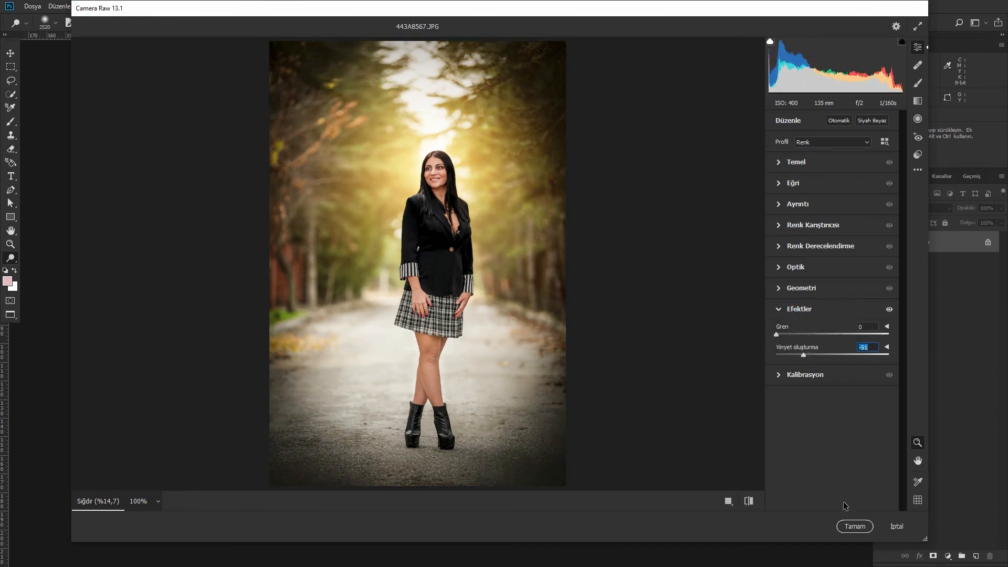
pyautogui.click(854, 525)
# - Transform the whole photo, enlarging it to about 110% and rotating it about -1.8° to straighten the scene
pyautogui.moveTo(567, 458); pyautogui.dragTo(576, 471)
pyautogui.moveTo(635, 404); pyautogui.dragTo(637, 399)
pyautogui.moveTo(537, 387); pyautogui.dragTo(526, 383)
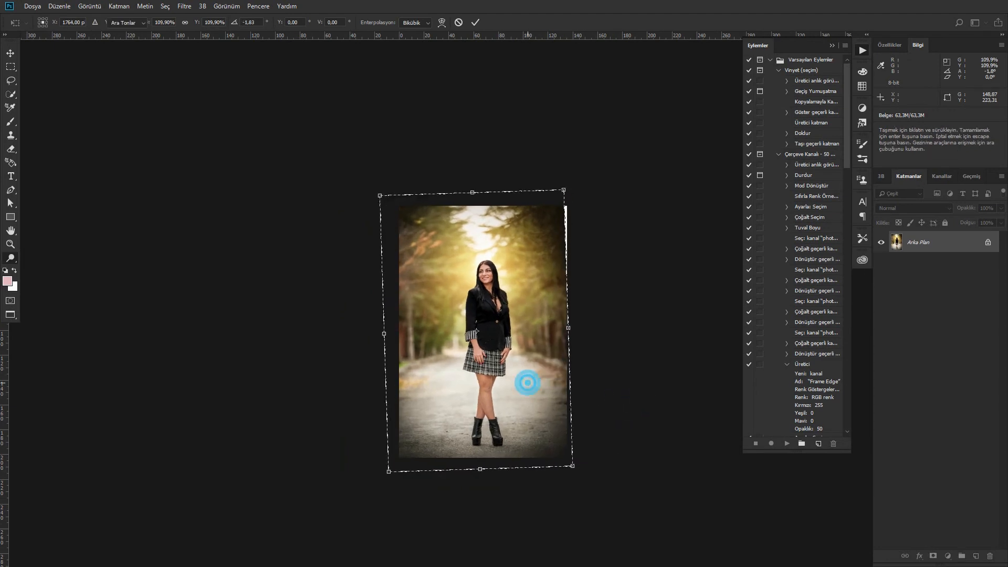
pyautogui.press('Return')
# - Select a narrow strip along the photo's upper right edge, stretch it outward over the white gap, and deselect
pyautogui.moveTo(579, 151); pyautogui.dragTo(633, 349)
pyautogui.hotkey('ctrl', 't')
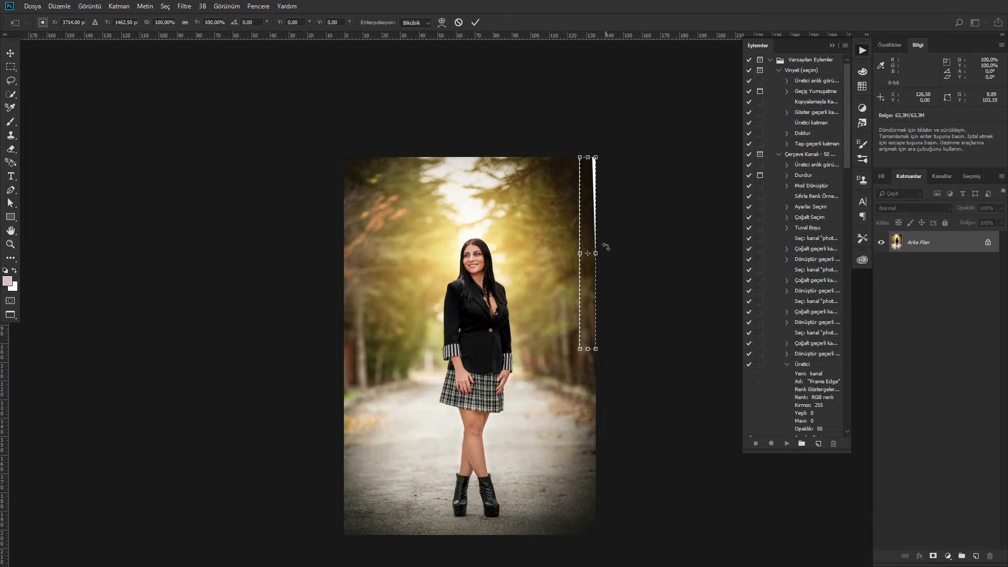
pyautogui.moveTo(595, 253); pyautogui.dragTo(608, 253)
pyautogui.press('Return')
pyautogui.hotkey('ctrl', 'd')
# - Select the woman's face, neckline, hands and legs with the Quick Selection tool
pyautogui.hotkey('ctrl', '+')
pyautogui.hotkey('ctrl', '+')
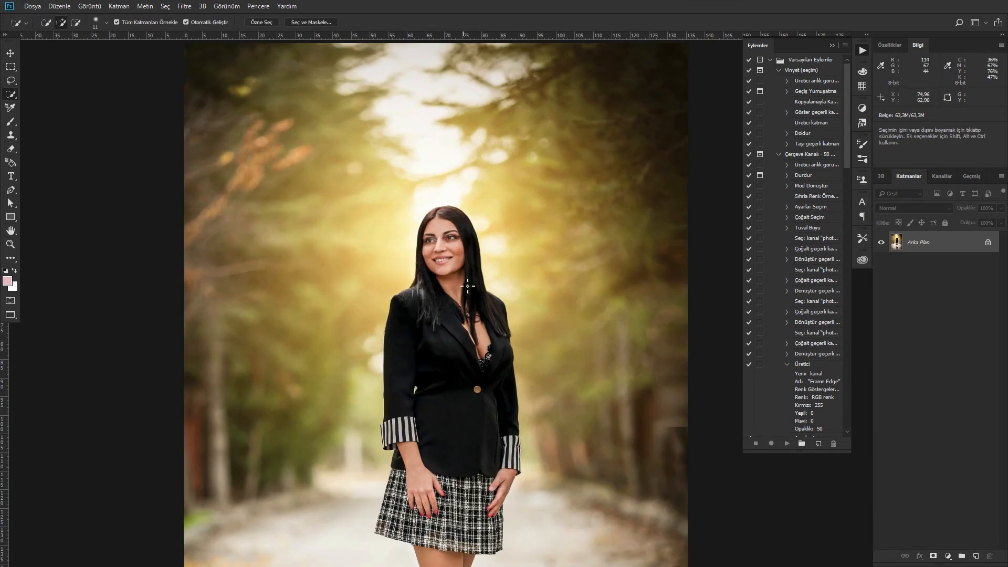
pyautogui.moveTo(459, 287)
pyautogui.mouseDown()
pyautogui.moveTo(446, 257)
pyautogui.moveTo(479, 336)
pyautogui.mouseUp()
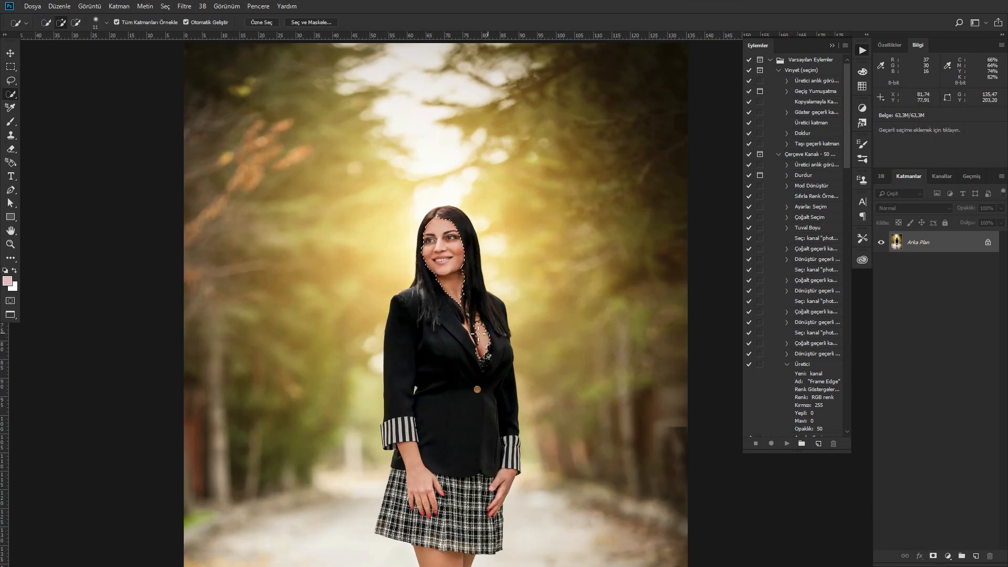
pyautogui.moveTo(412, 454); pyautogui.dragTo(423, 497)
pyautogui.moveTo(515, 477); pyautogui.dragTo(465, 536)
# - Apply Smart Sharpen to the selected skin with a 107% amount, a lower radius and 21% noise reduction, and clear the selection
pyautogui.hotkey('ctrl', '-')
pyautogui.click(192, 8)
pyautogui.moveTo(266, 166)
pyautogui.click(353, 166)
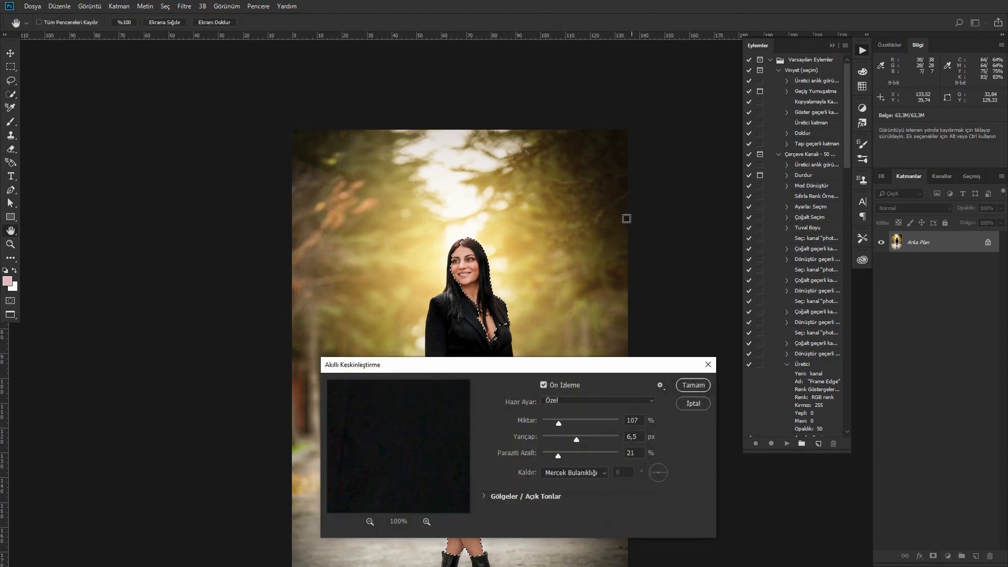
pyautogui.click(565, 438)
pyautogui.press('Return')
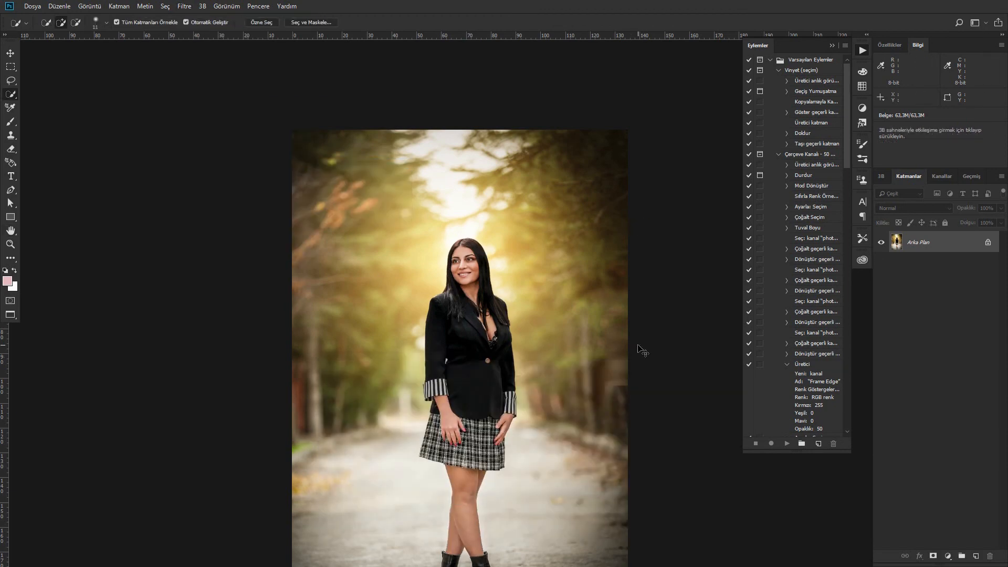
# - Examine the sharpened face up close and the full portrait for overall quality
pyautogui.hotkey('ctrl', '+')
pyautogui.hotkey('ctrl', '+')
pyautogui.hotkey('ctrl', '-')
pyautogui.hotkey('ctrl', '+')
pyautogui.hotkey('ctrl', '+')
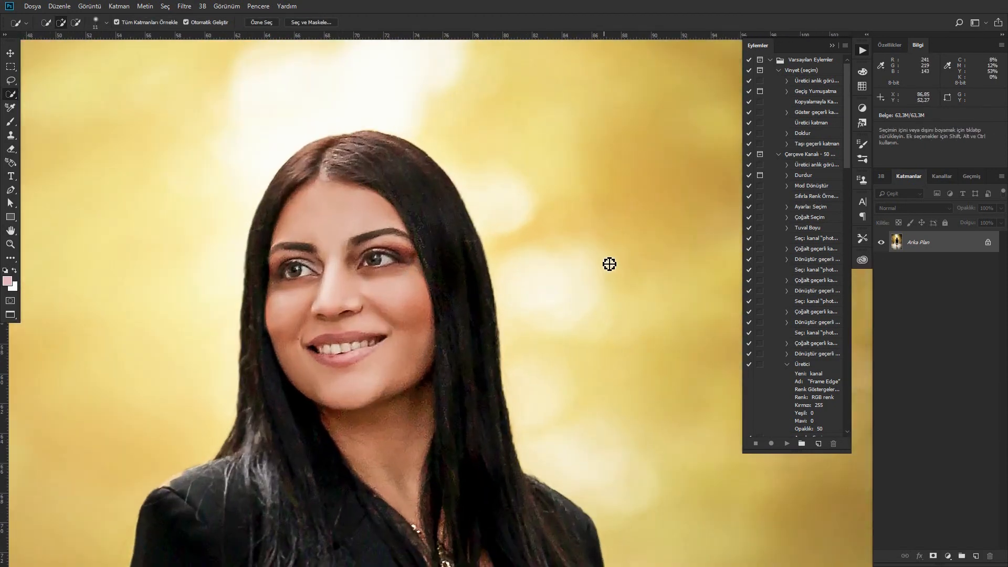
pyautogui.hotkey('ctrl', '-')
pyautogui.hotkey('ctrl', '-')
pyautogui.hotkey('ctrl', '-')
pyautogui.scroll(-4, 607, 262)
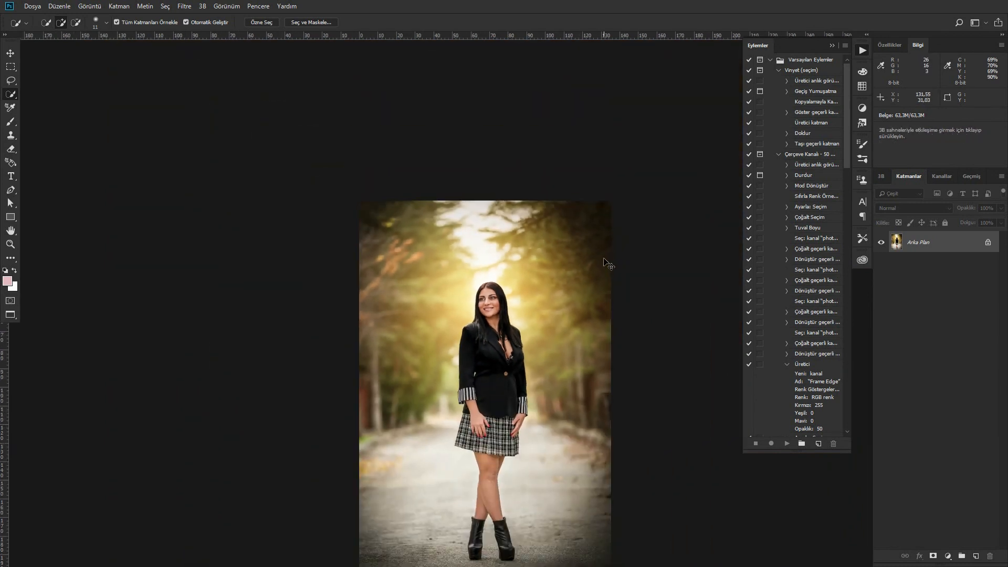
pyautogui.scroll(1, 547, 395)
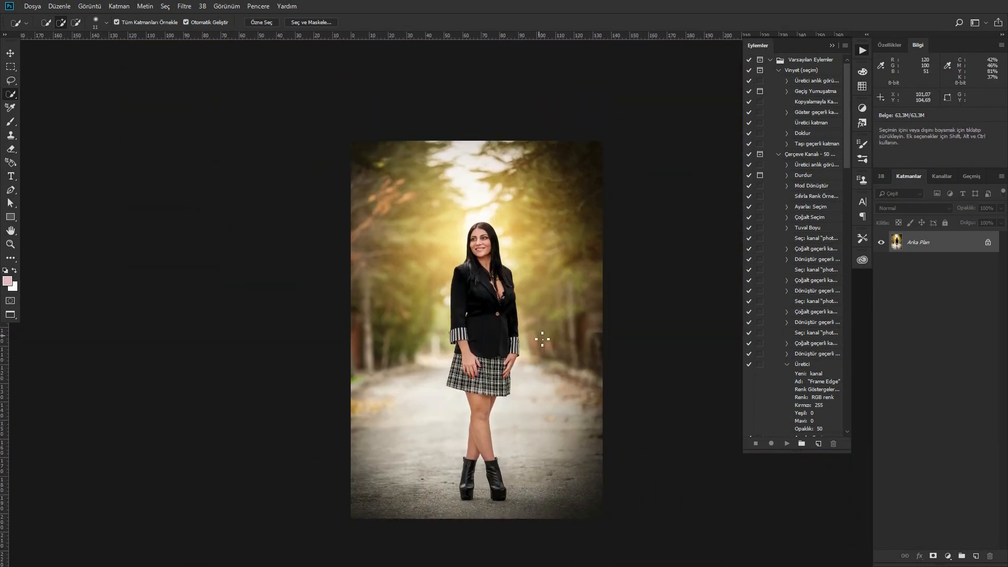
pyautogui.scroll(1, 533, 334)
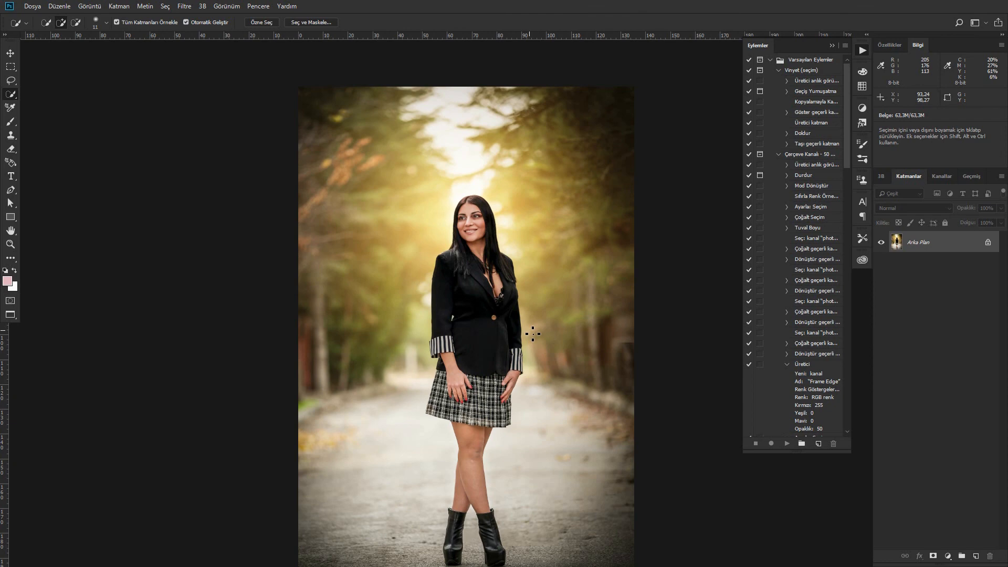
pyautogui.scroll(-1, 532, 334)
# - Save the finished portrait as a JPEG copy named 443A8567 kopya
pyautogui.hotkey('ctrl', 'shift', 's')
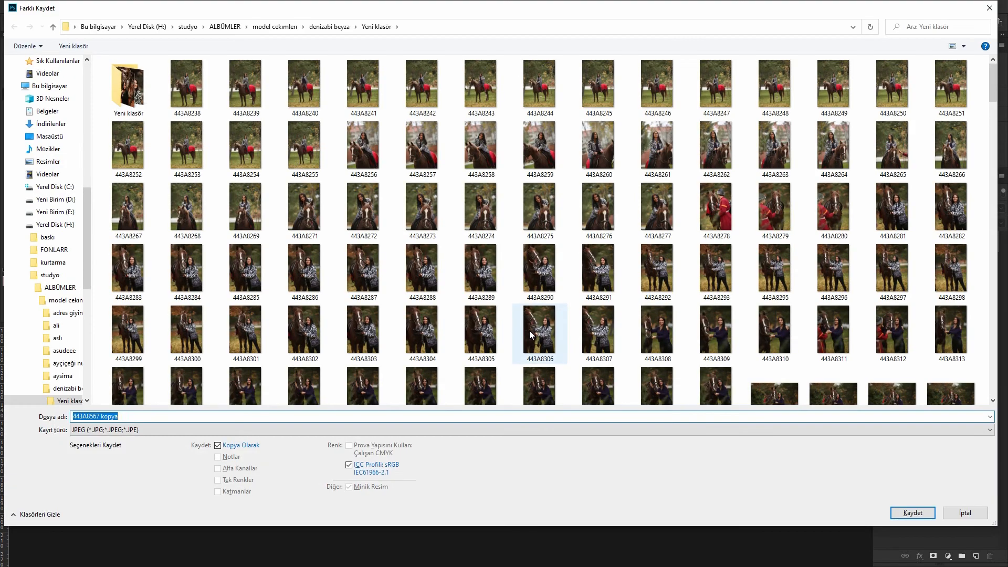
pyautogui.press('Return')
pyautogui.press('Return')
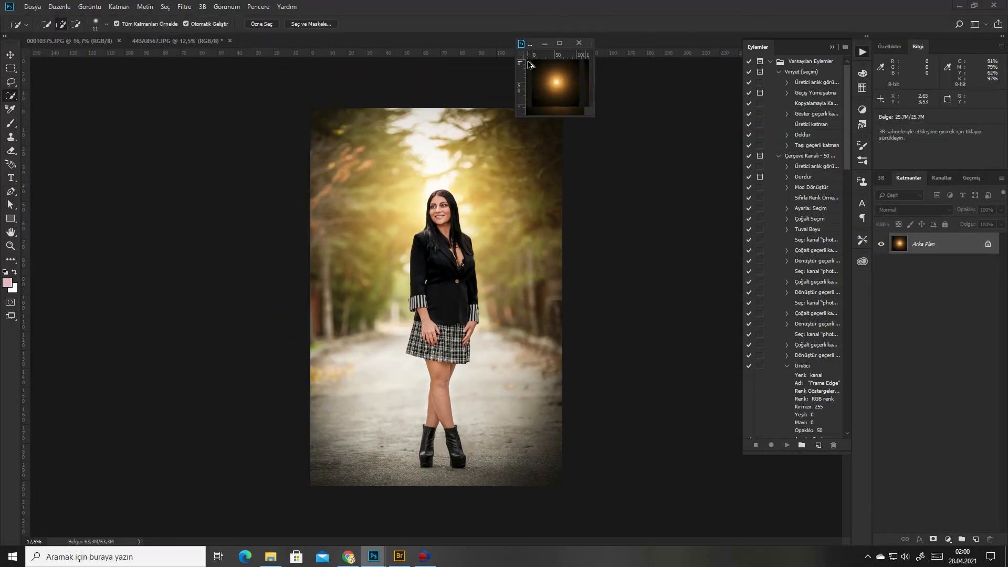
# - Show the original opened photo from the history for a before-and-after comparison, and return to the final saved state
pyautogui.click(972, 178)
pyautogui.click(960, 198)
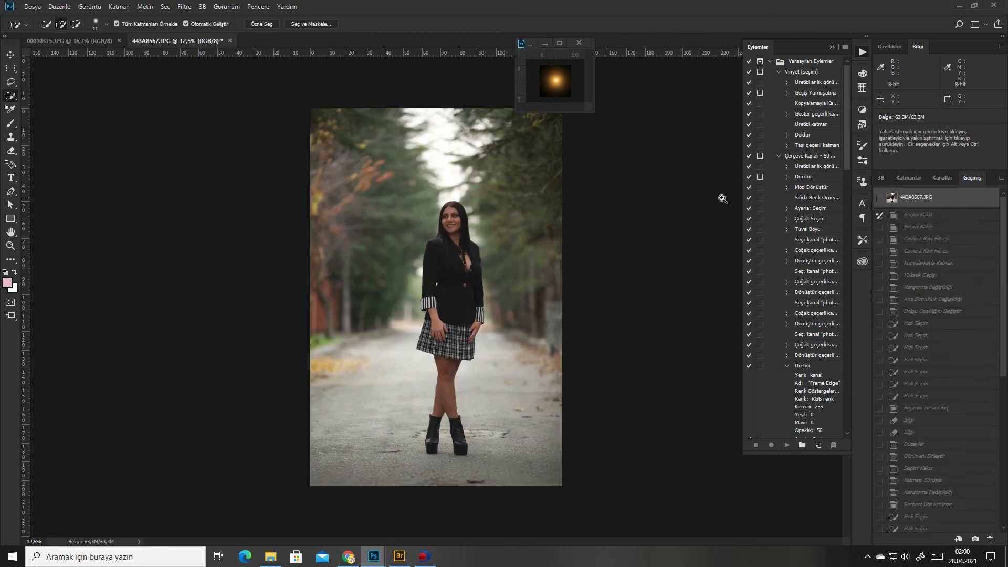
pyautogui.hotkey('ctrl', 'z')
pyautogui.hotkey('ctrl', 'z')
pyautogui.hotkey('ctrl', 'z')
pyautogui.hotkey('ctrl', 'z')
pyautogui.hotkey('ctrl', 'z')
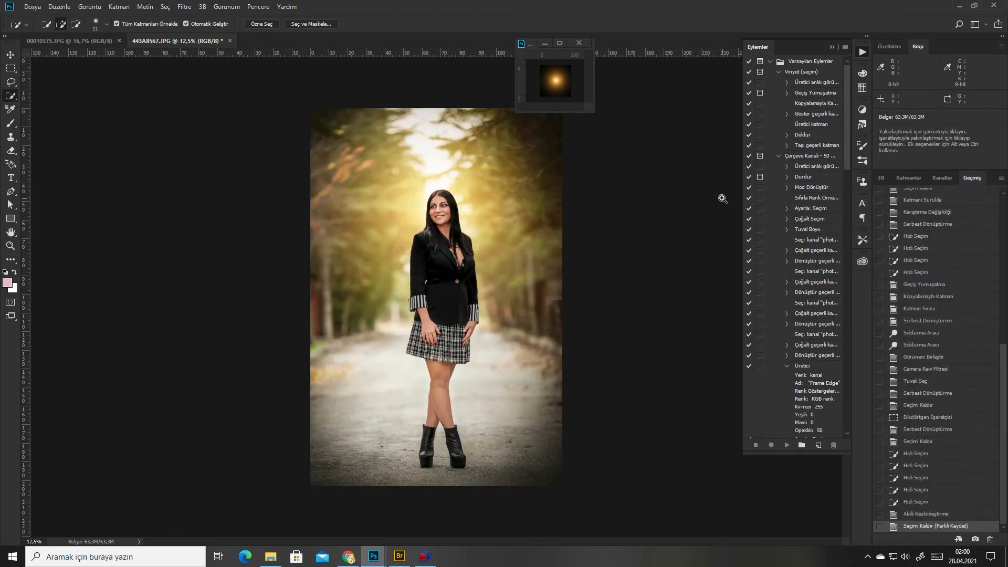